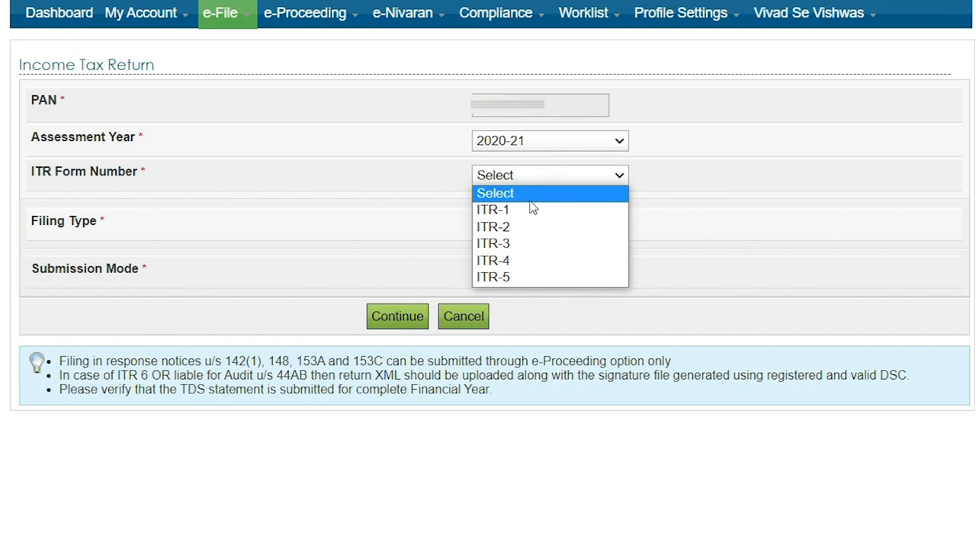
# Step: Set the ITR form to ITR-1, filing type to Original/Revised Return and submission mode to Prepare and Submit Online
pyautogui.click(530, 210)
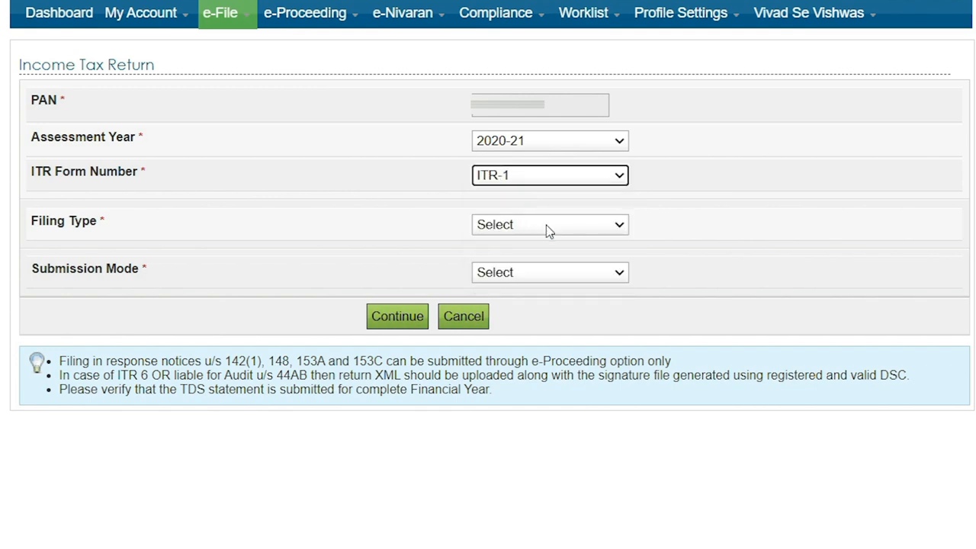
pyautogui.click(548, 226)
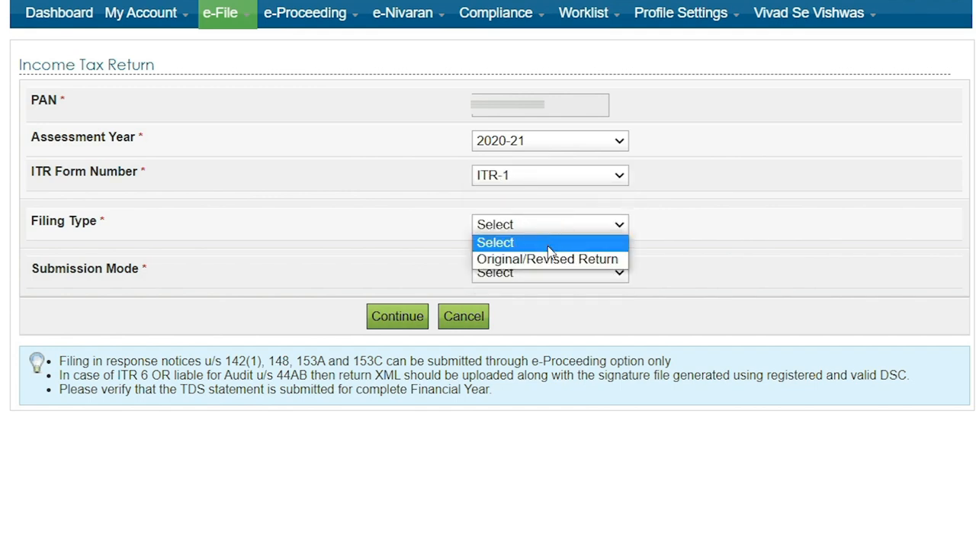
pyautogui.click(549, 260)
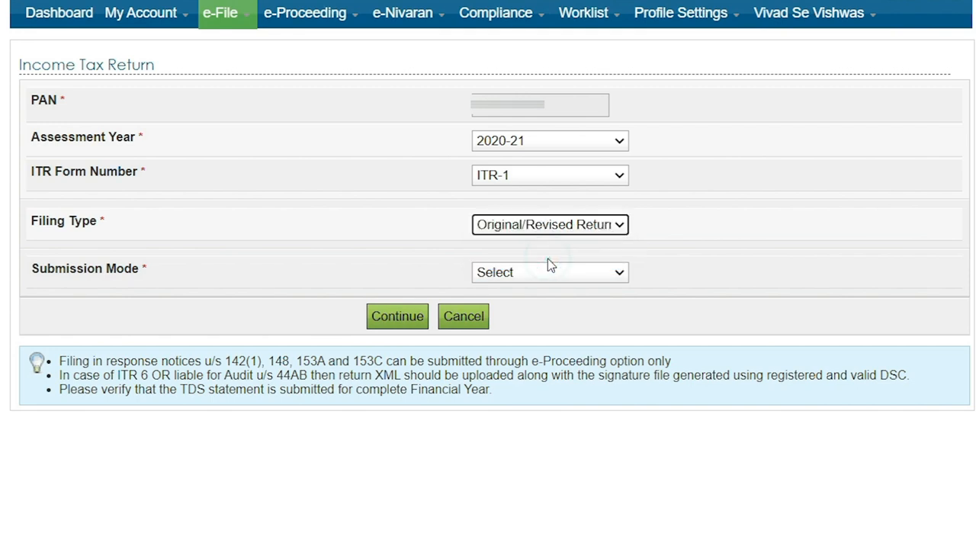
pyautogui.click(549, 273)
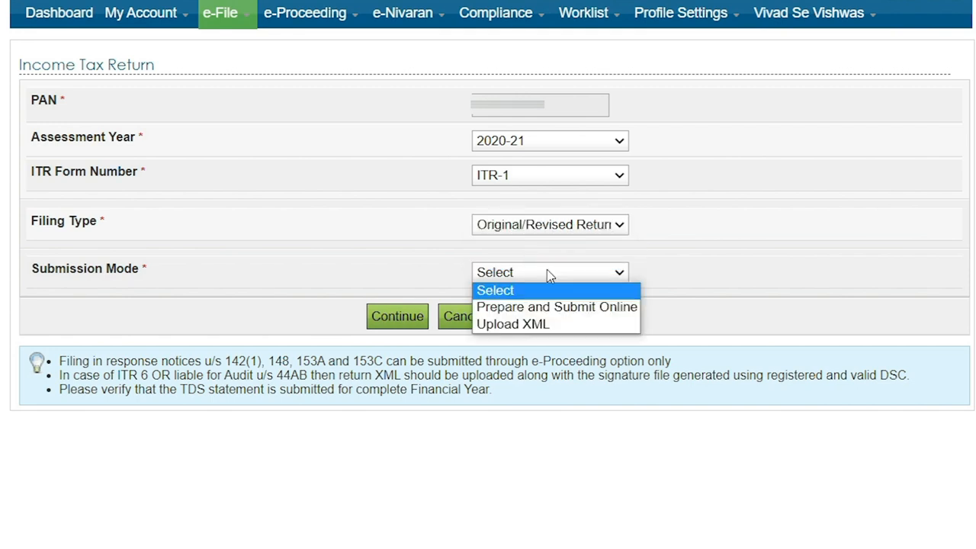
pyautogui.click(546, 308)
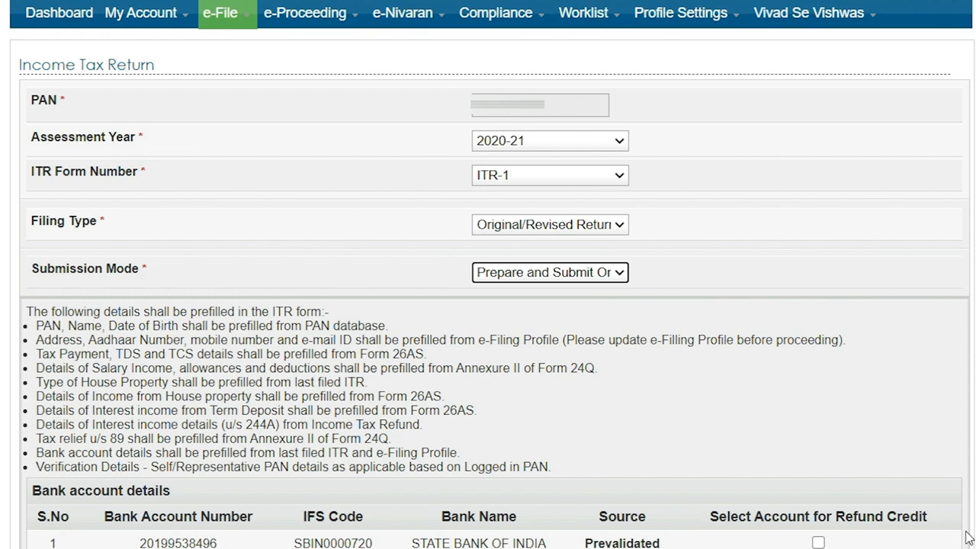
# Step: Select the prevalidated State Bank of India account for refund credit, then agree to the prefill consent and continue to the form
pyautogui.click(818, 543)
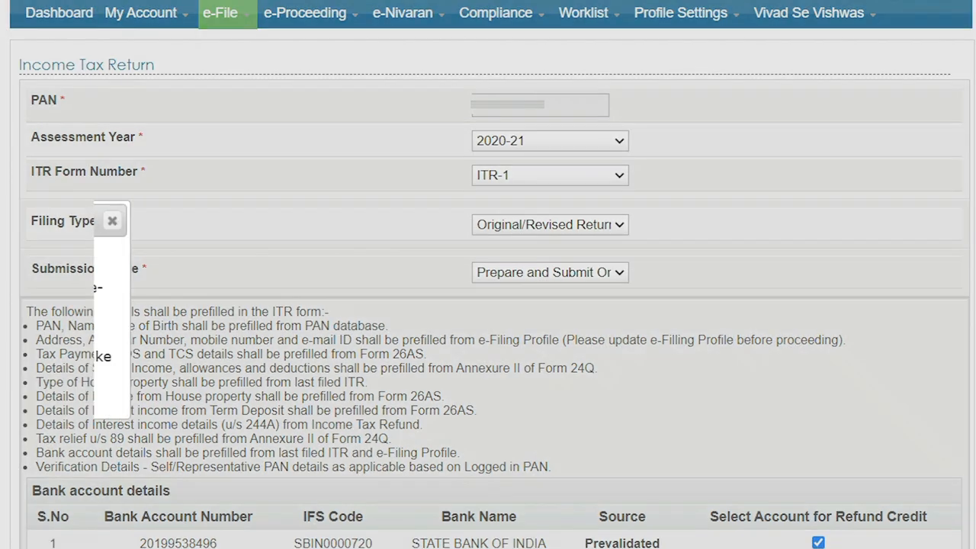
pyautogui.click(118, 357)
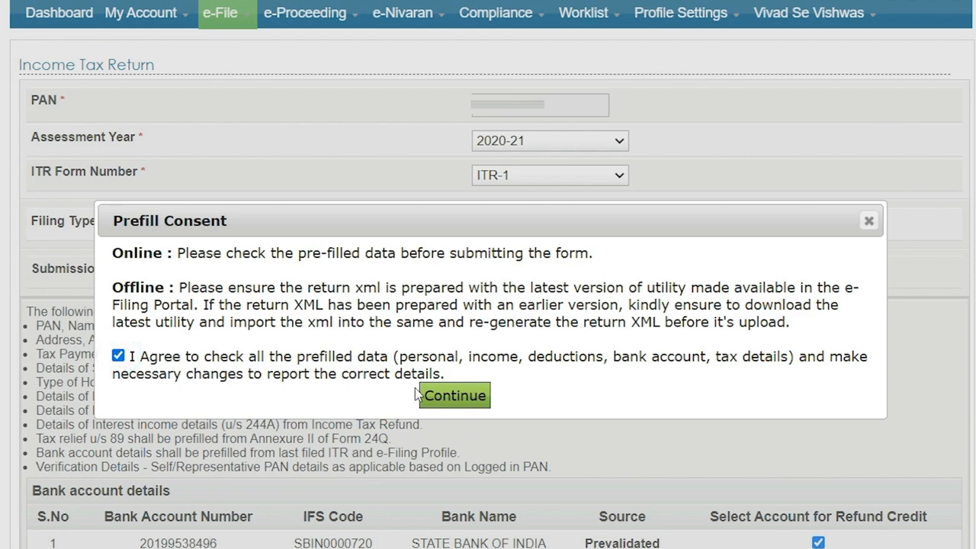
pyautogui.click(455, 396)
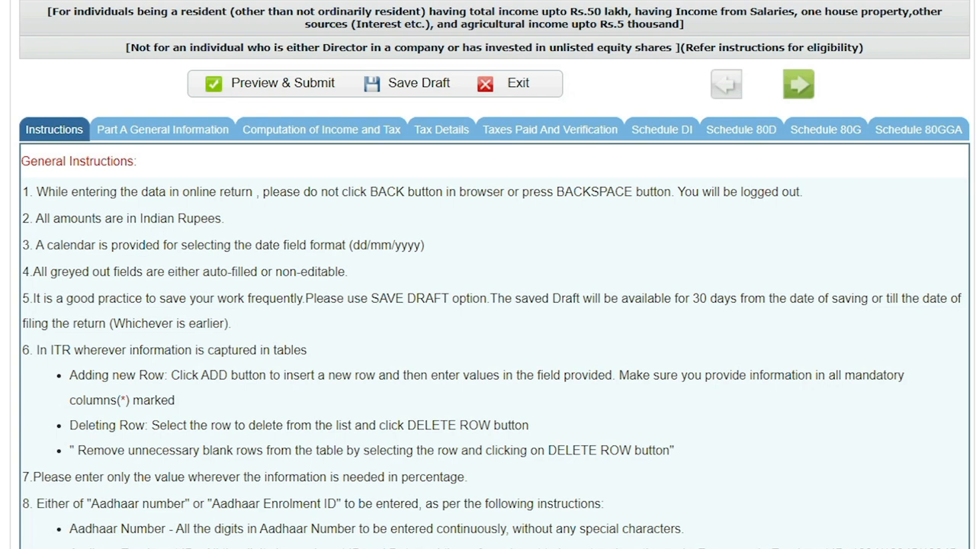
# Step: In Part A General Information, set the nature of employment to State Government
pyautogui.click(145, 136)
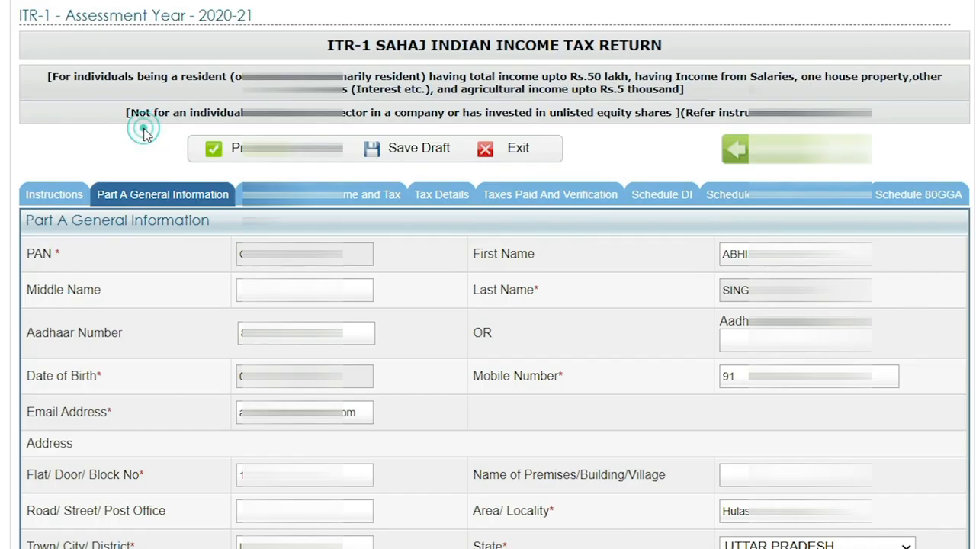
pyautogui.scroll(-3, 488, 305)
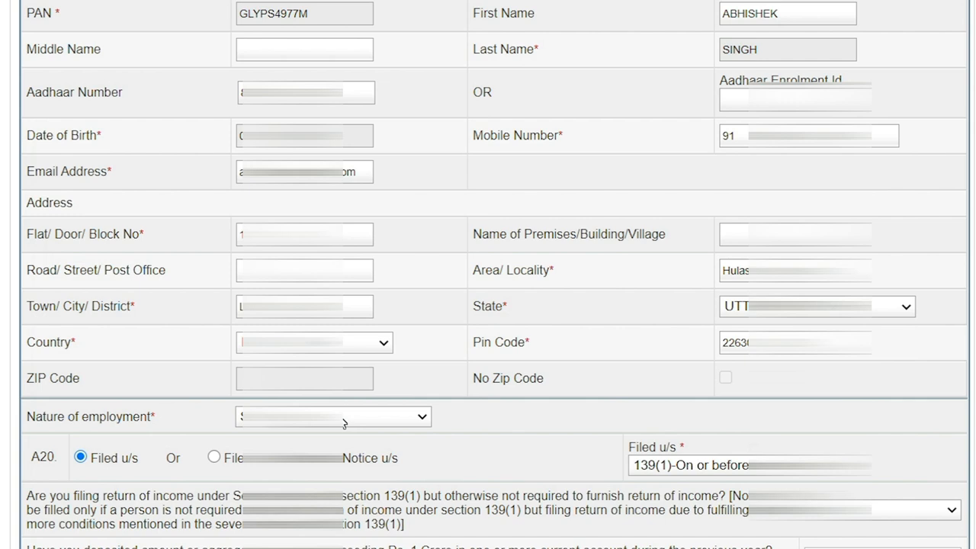
pyautogui.click(403, 420)
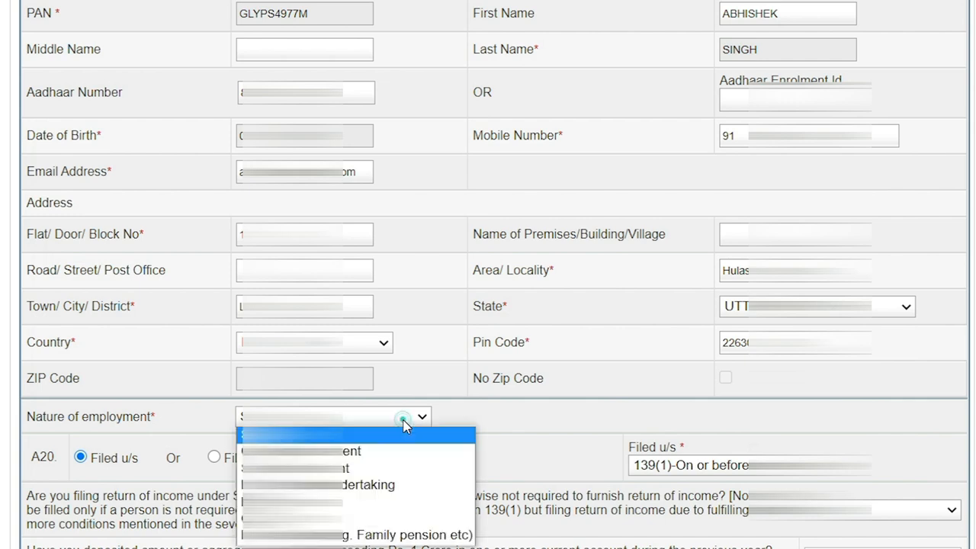
pyautogui.click(369, 469)
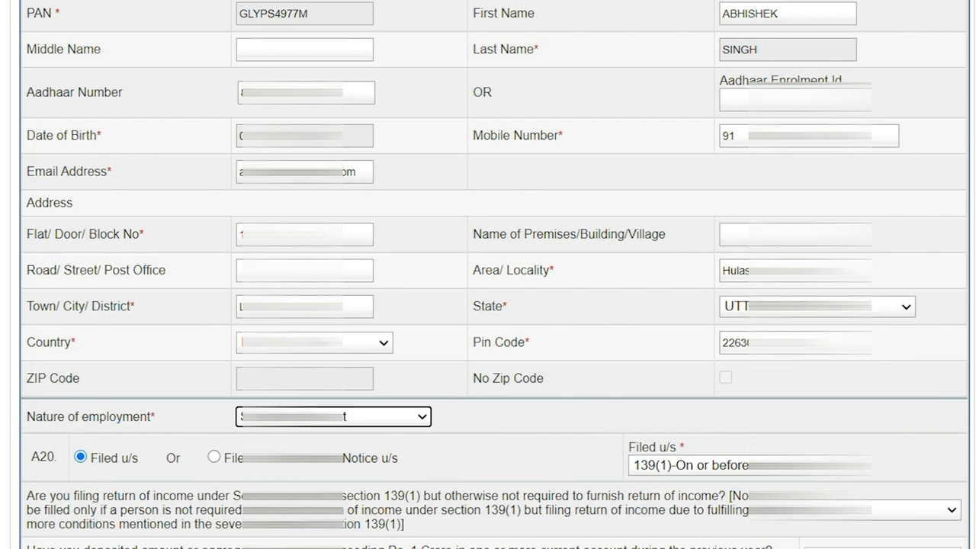
# Step: Answer NO to the question about filing the return under the seventh proviso to section 139(1)
pyautogui.scroll(-3, 488, 306)
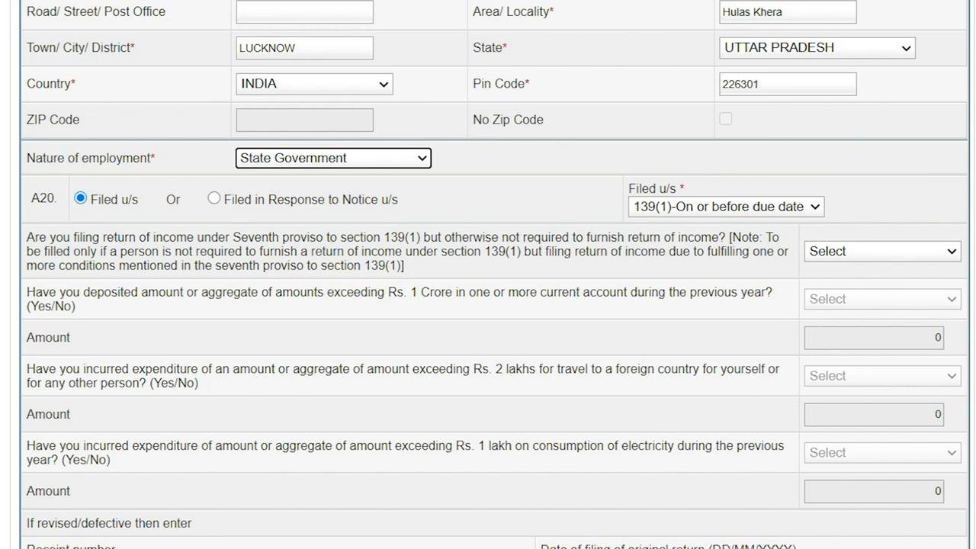
pyautogui.click(934, 253)
pyautogui.click(897, 303)
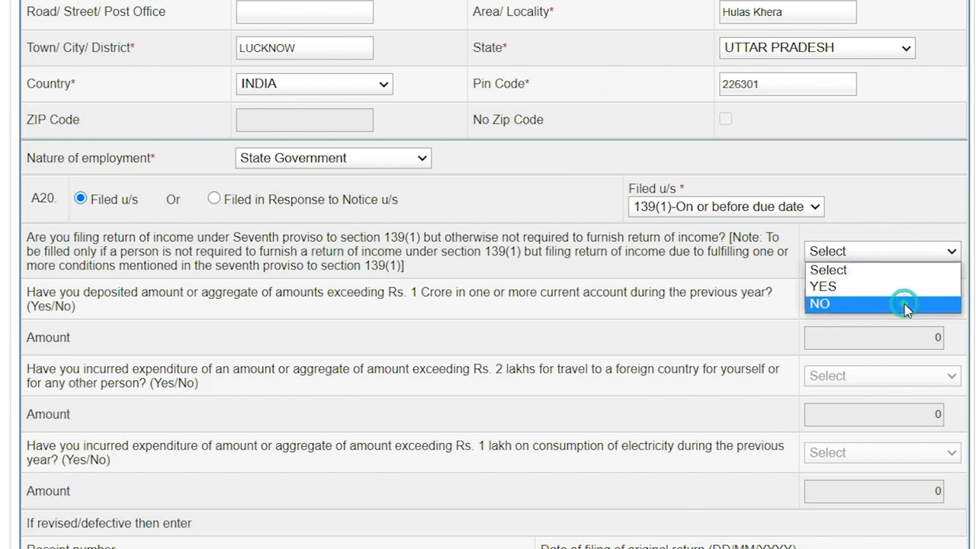
# Step: In Computation of Income and Tax, enter 602699 as the salary as per section 17(1)
pyautogui.scroll(5, 283, 69)
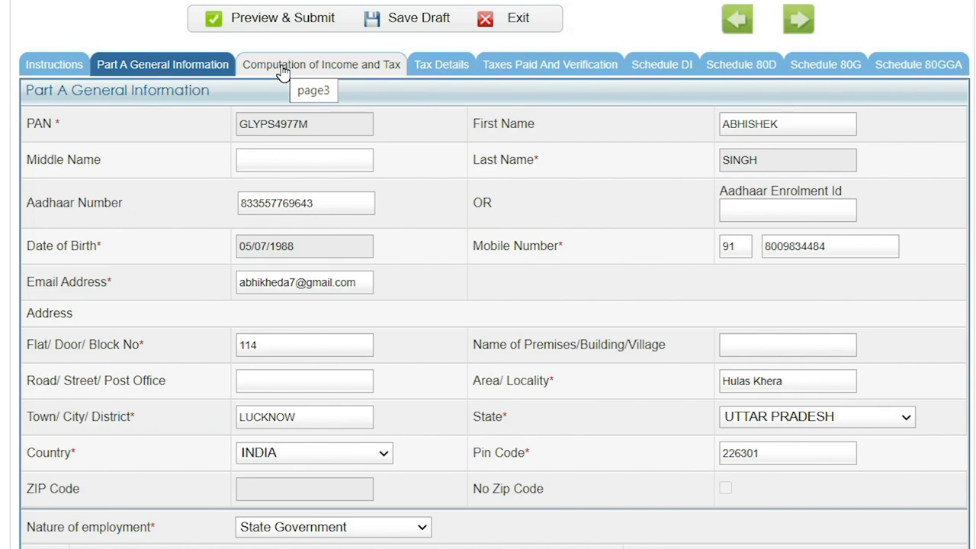
pyautogui.click(283, 67)
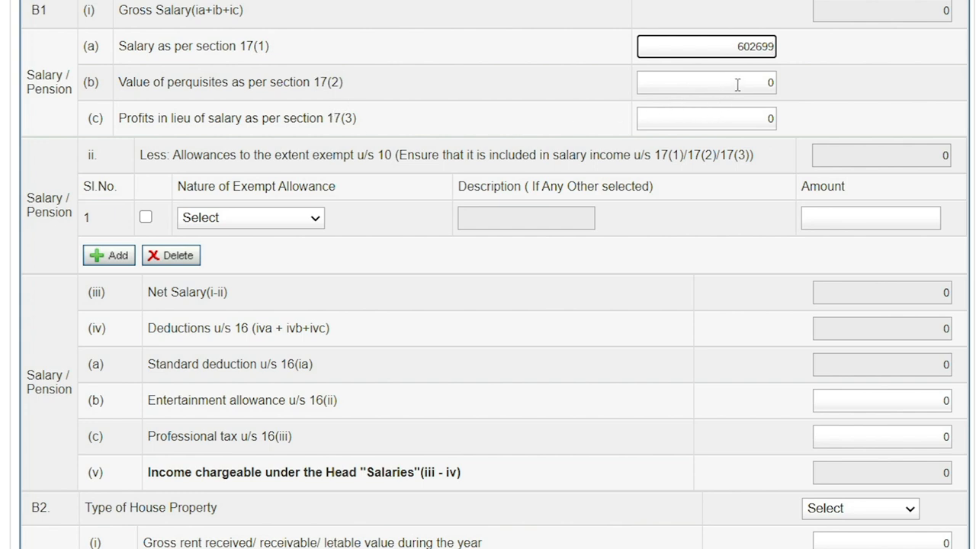
pyautogui.click(668, 52)
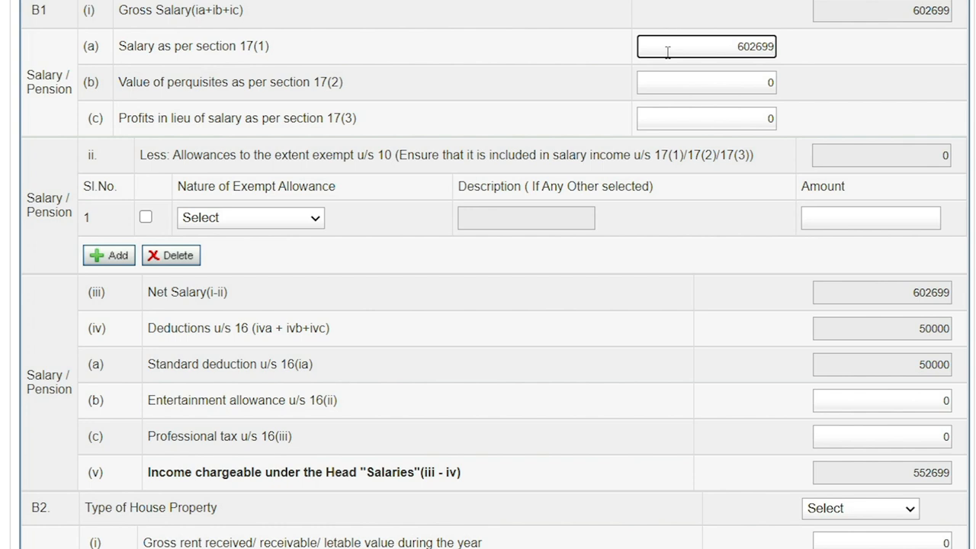
# Step: Choose Sec 10(13A)-Allowance to meet expenditure incurred on house rent as the exempt allowance and activate its amount
pyautogui.click(313, 218)
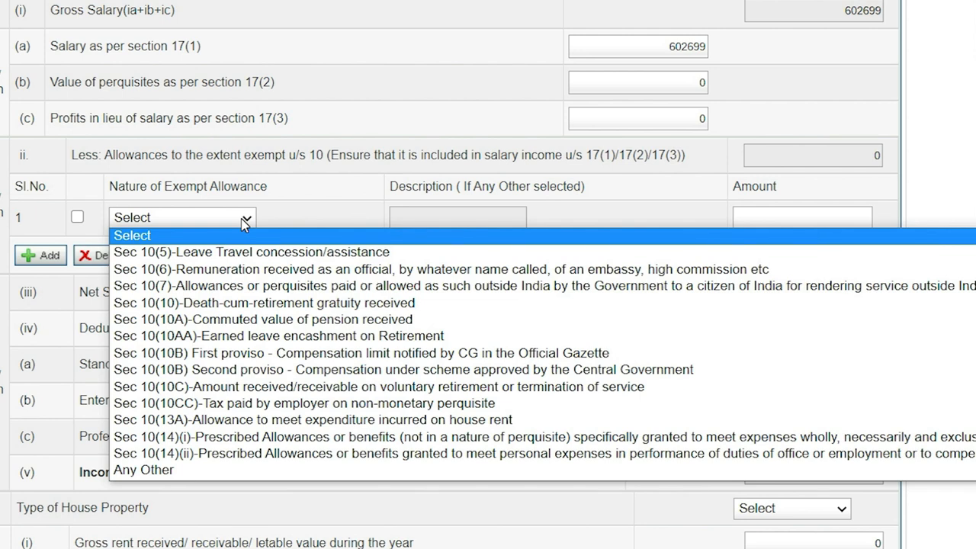
pyautogui.click(251, 419)
pyautogui.click(767, 220)
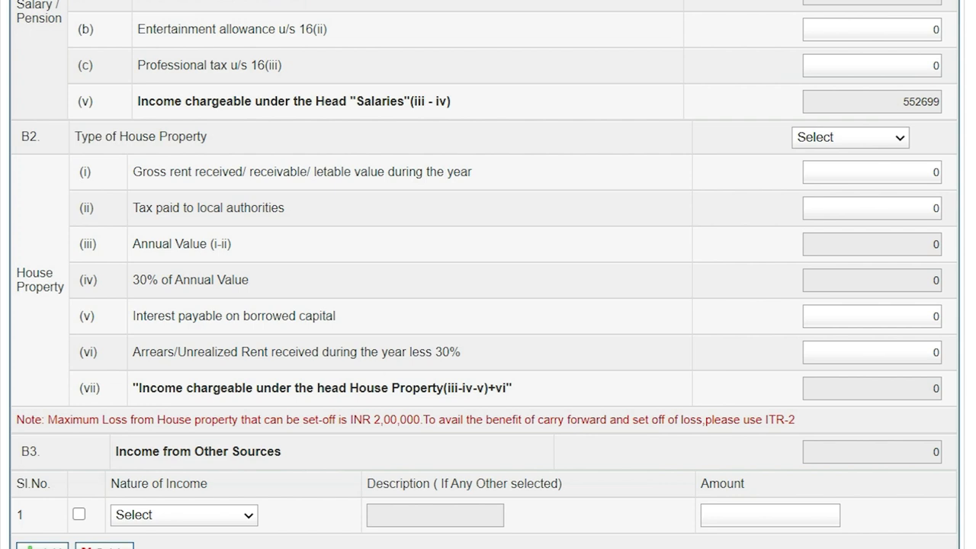
# Step: Review the available types of house property without choosing one
pyautogui.click(900, 139)
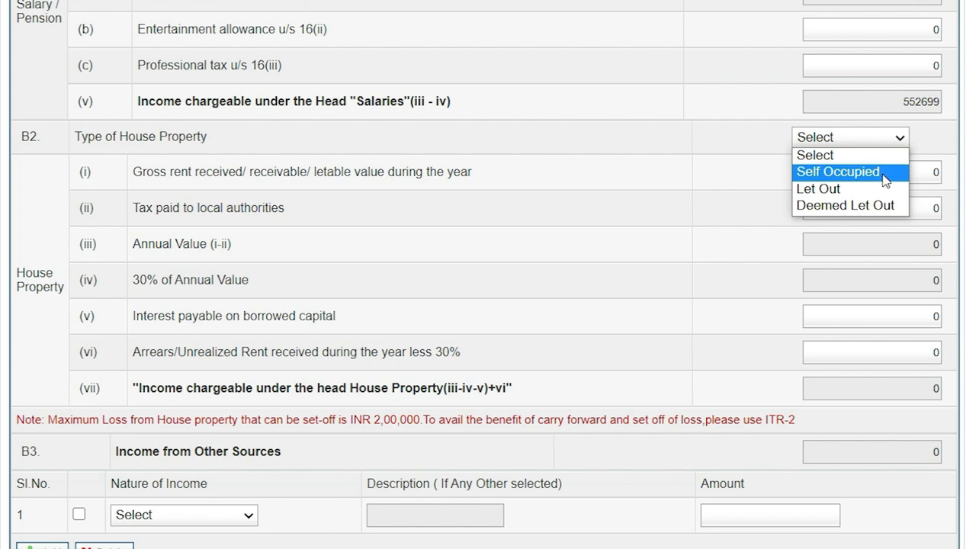
pyautogui.click(336, 189)
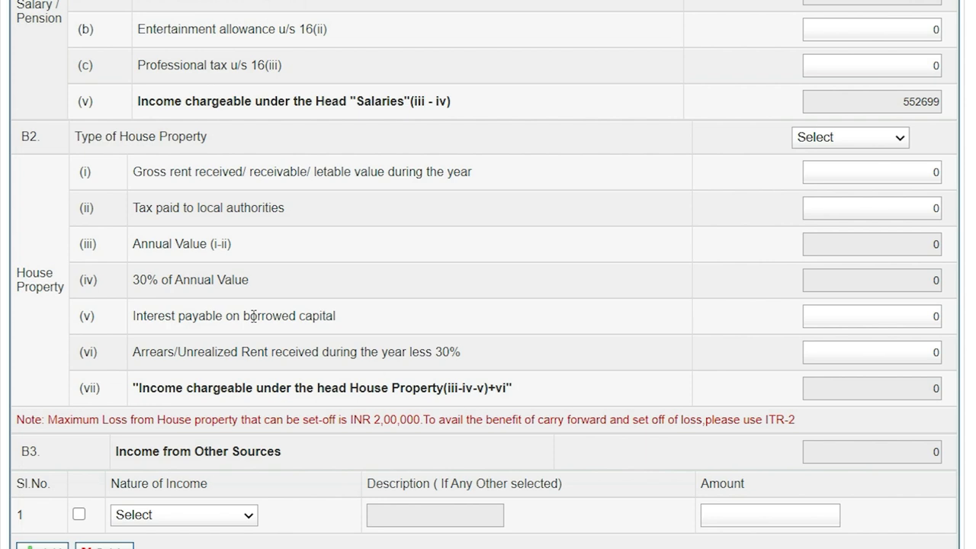
# Step: Under Income from Other Sources, record Interest from Saving Account with an amount of 6550
pyautogui.scroll(-4, 254, 315)
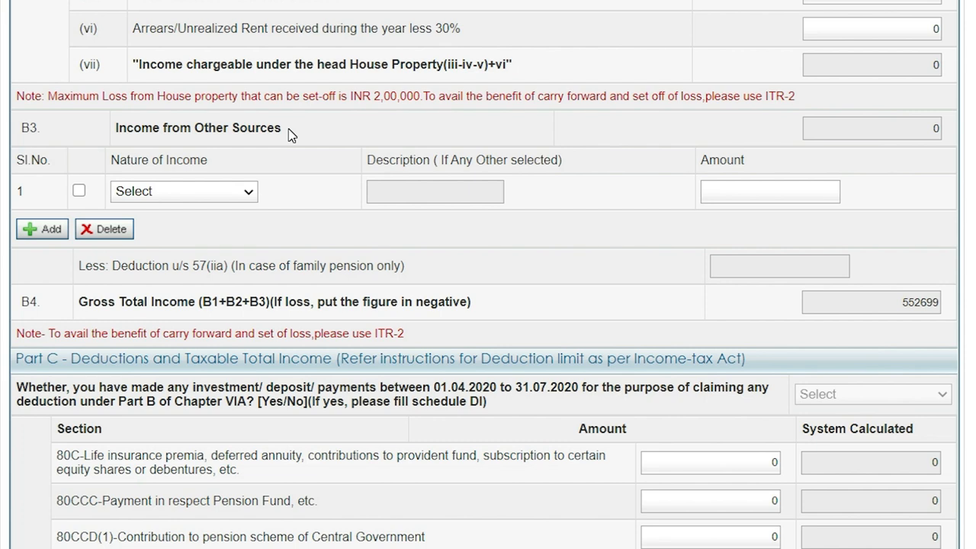
pyautogui.click(244, 192)
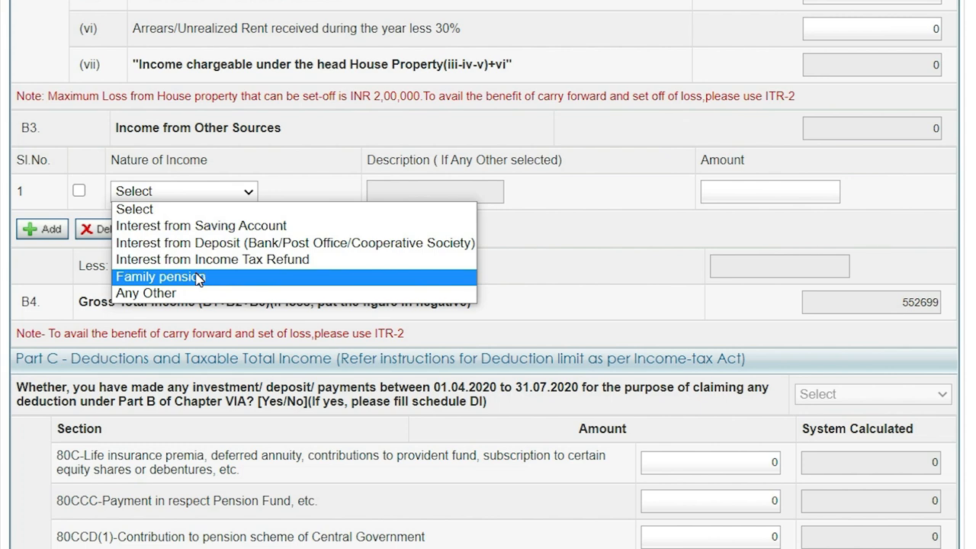
pyautogui.click(193, 226)
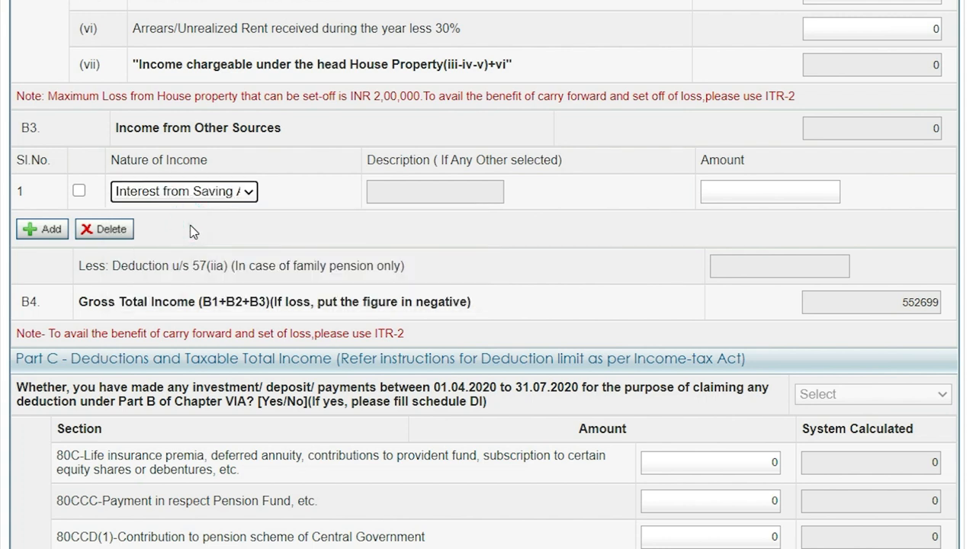
pyautogui.click(725, 191)
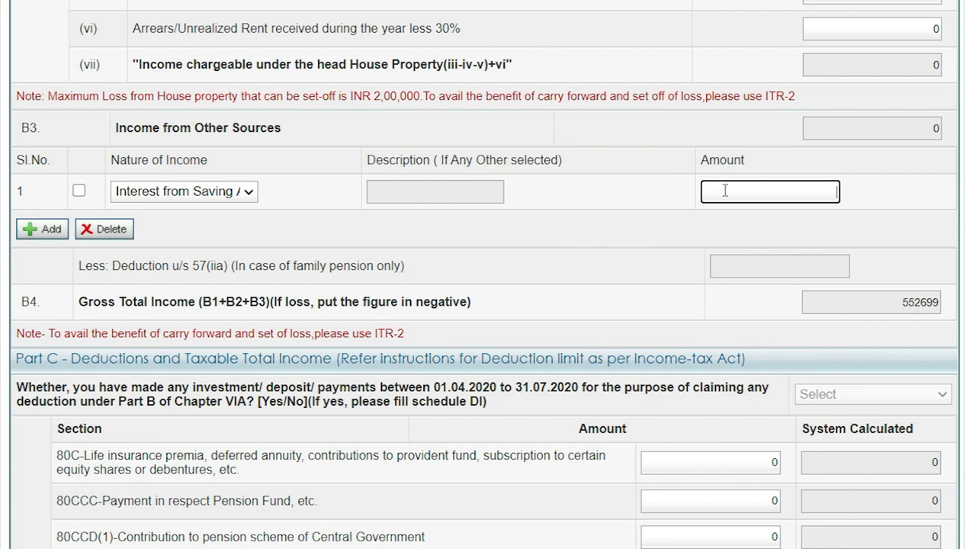
pyautogui.write('6550')
# Step: Enter 6550 as the 80TTA deduction for interest on saving bank accounts
pyautogui.scroll(-9, 488, 274)
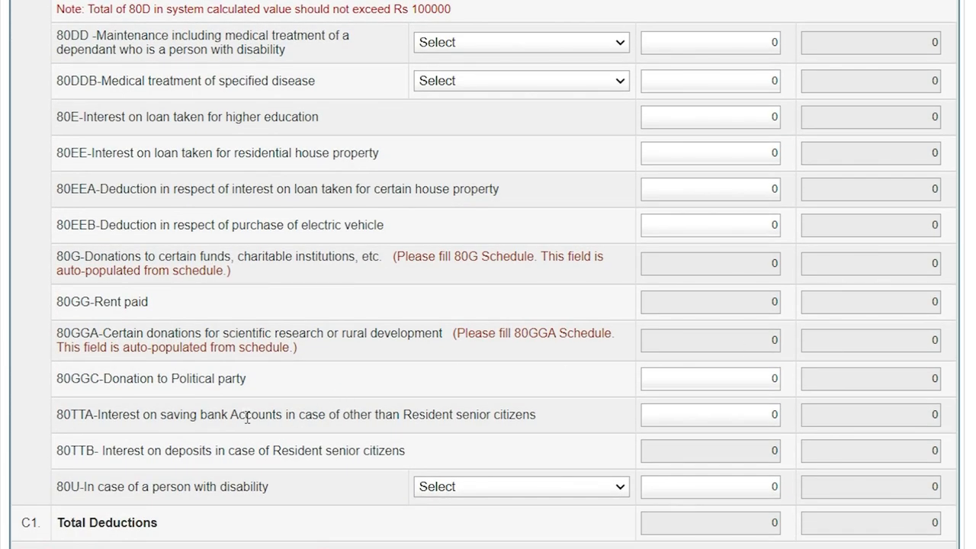
pyautogui.click(762, 413)
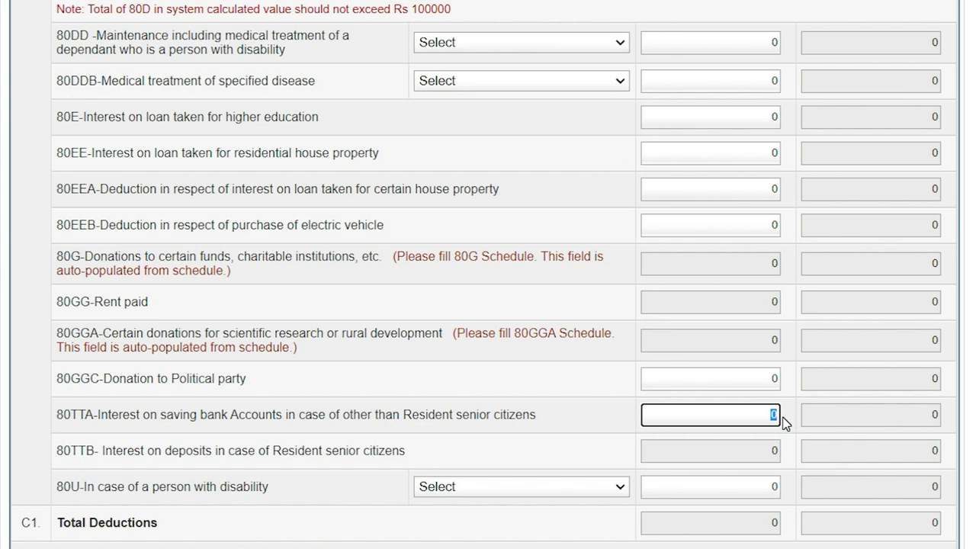
pyautogui.write('6550')
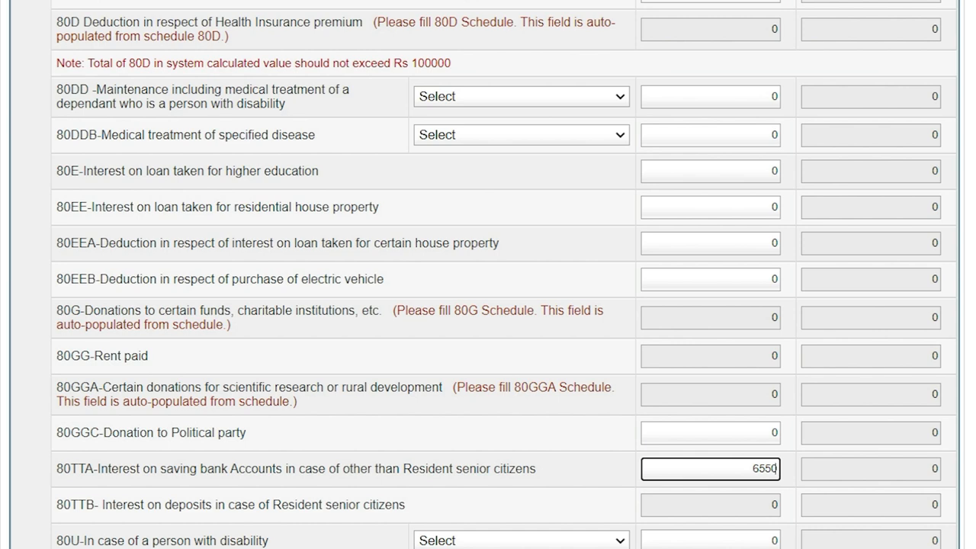
# Step: Add a second row to the Income from Other Sources table
pyautogui.scroll(8, 232, 238)
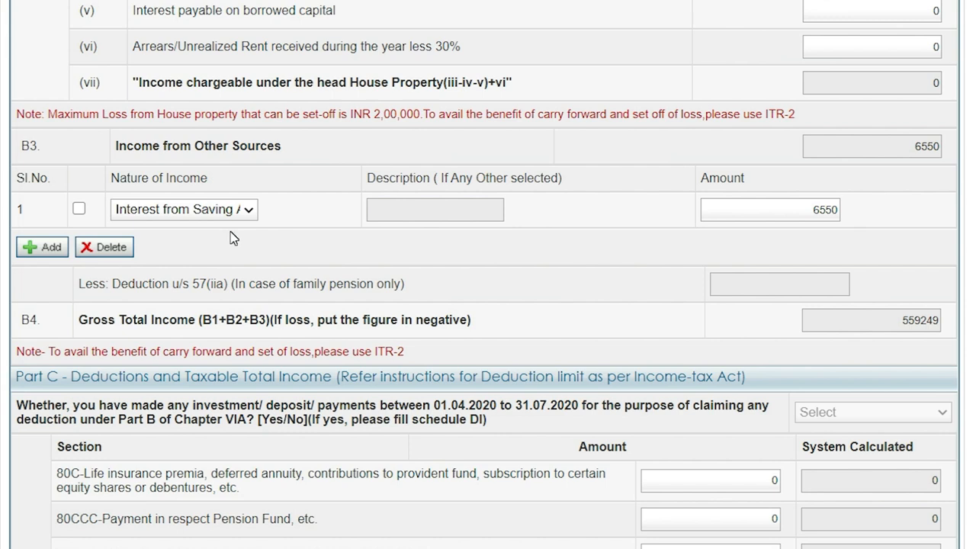
pyautogui.click(34, 251)
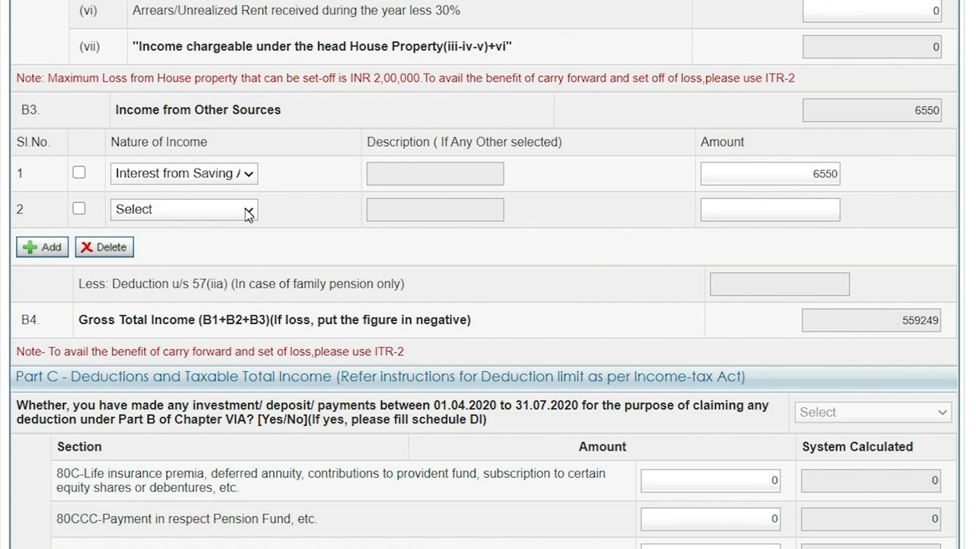
# Step: Enter 58044 as the 80C deduction and answer YES to the question about investments made between 01.04.2020 and 31.07.2020
pyautogui.scroll(-5, 247, 215)
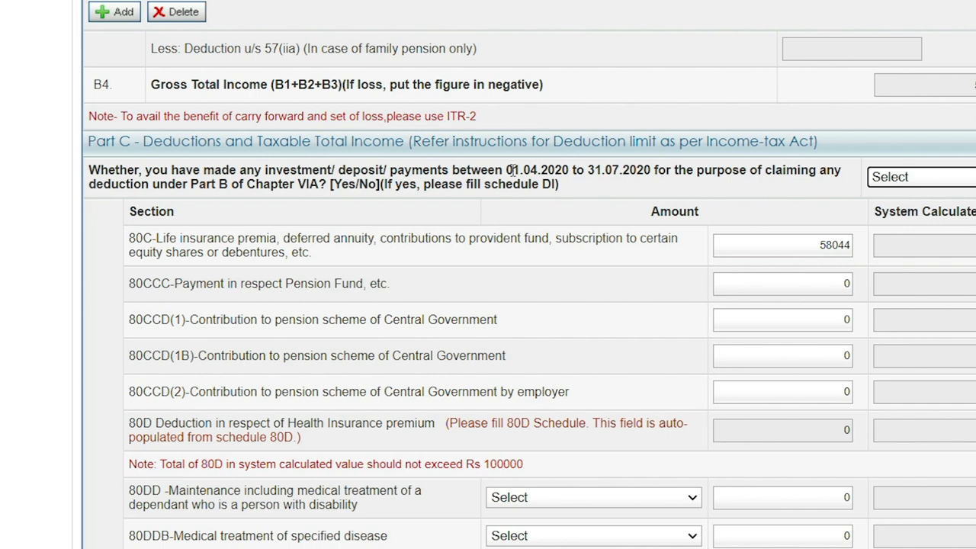
pyautogui.click(944, 182)
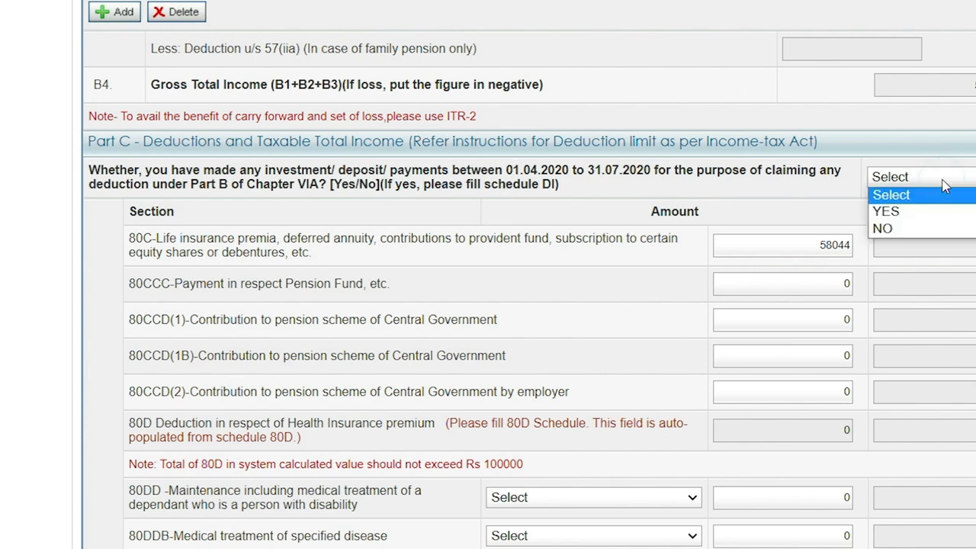
pyautogui.click(934, 211)
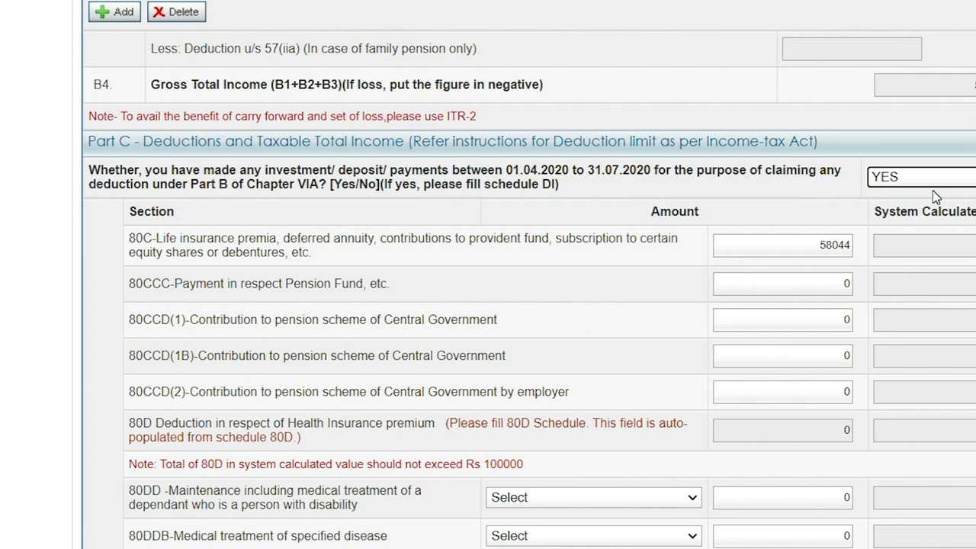
pyautogui.click(736, 246)
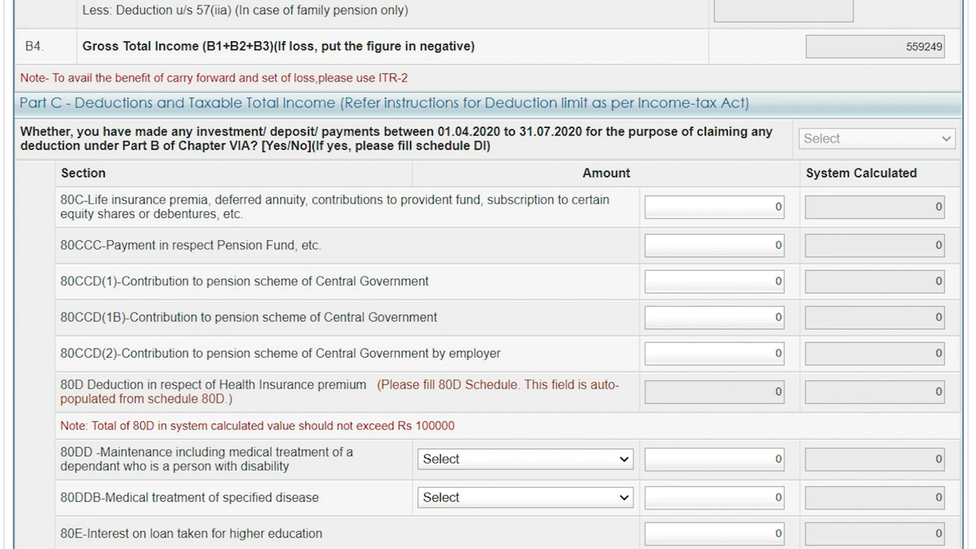
# Step: Under Part C deductions, replace the 80C amount with 58044
pyautogui.click(780, 206)
pyautogui.press('BackSpace')
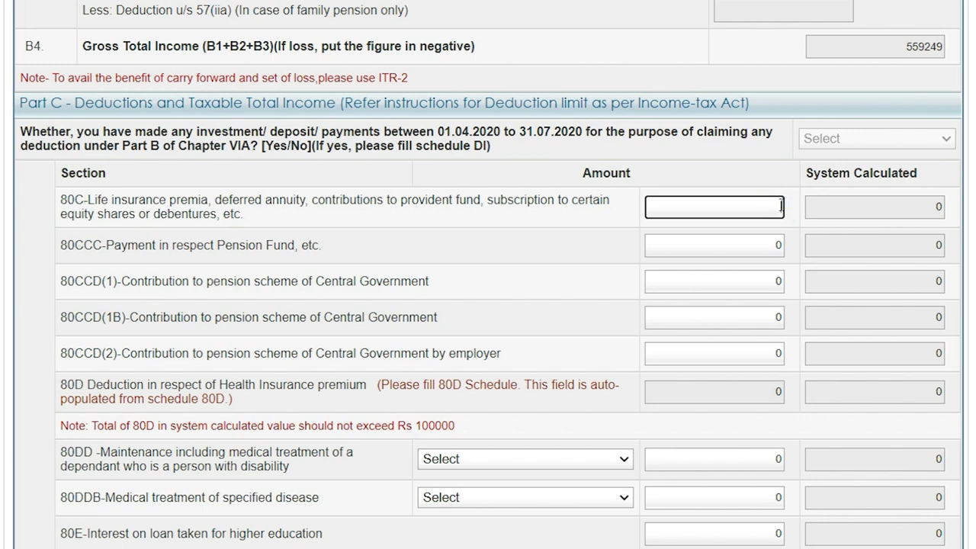
pyautogui.write('58044')
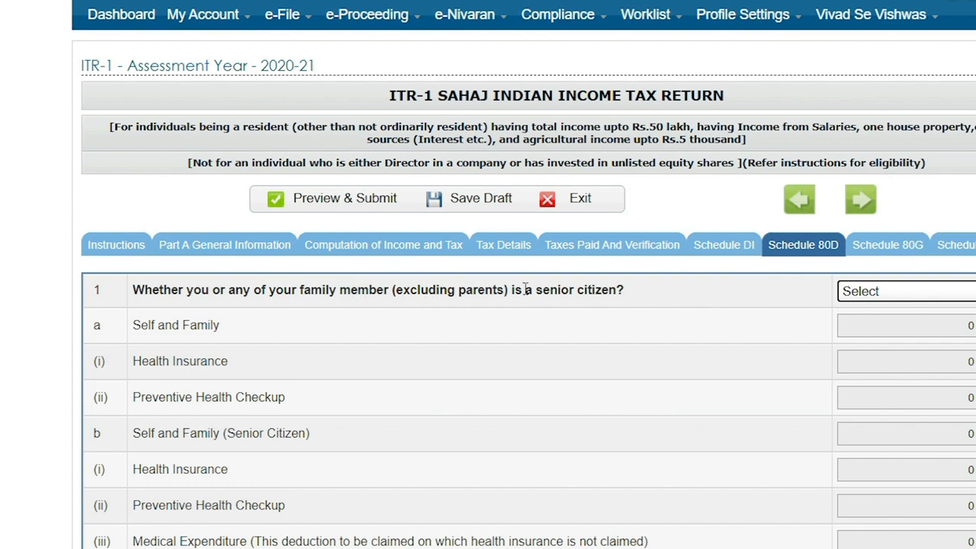
# Step: In Schedule 80D, answer NO to whether the filer or any family member, excluding parents, is a senior citizen
pyautogui.click(870, 295)
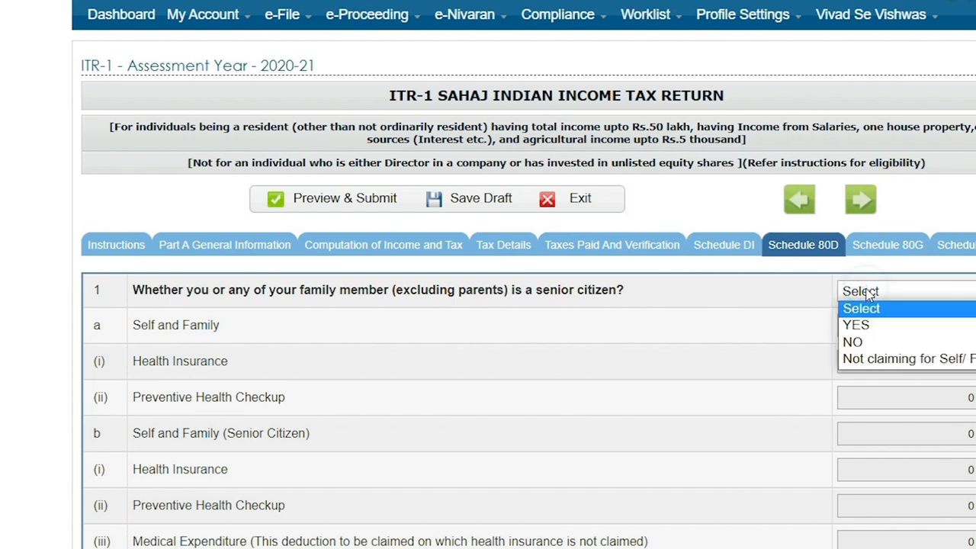
pyautogui.click(868, 341)
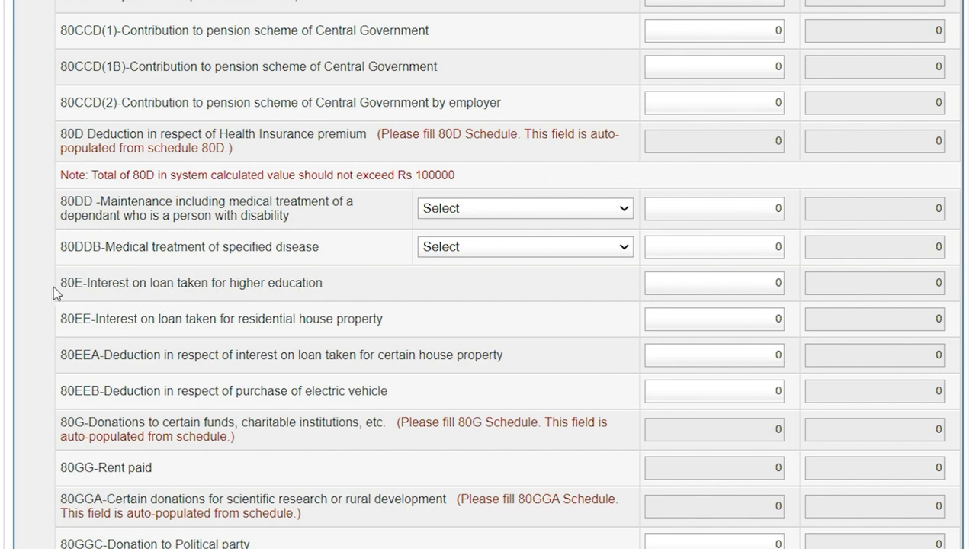
pyautogui.scroll(-10, 264, 303)
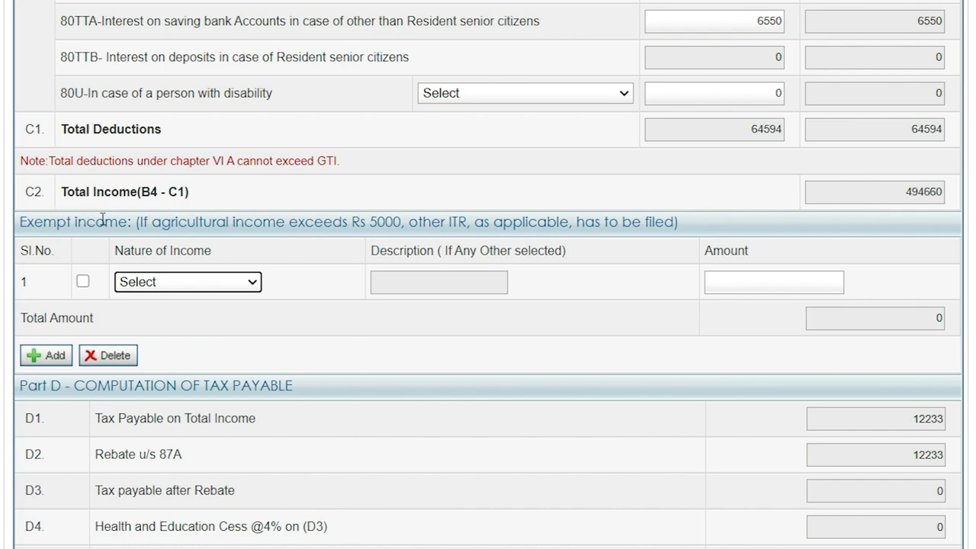
pyautogui.click(204, 282)
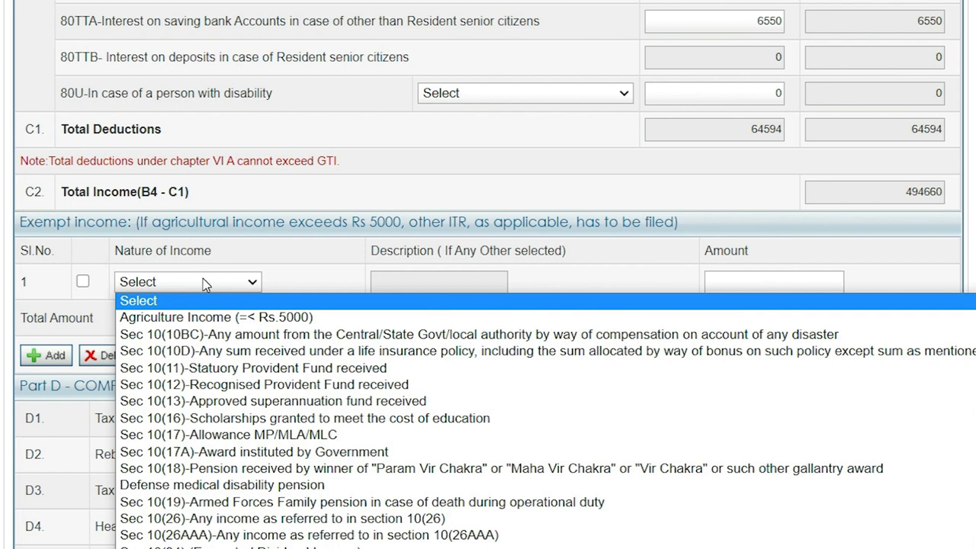
pyautogui.click(203, 351)
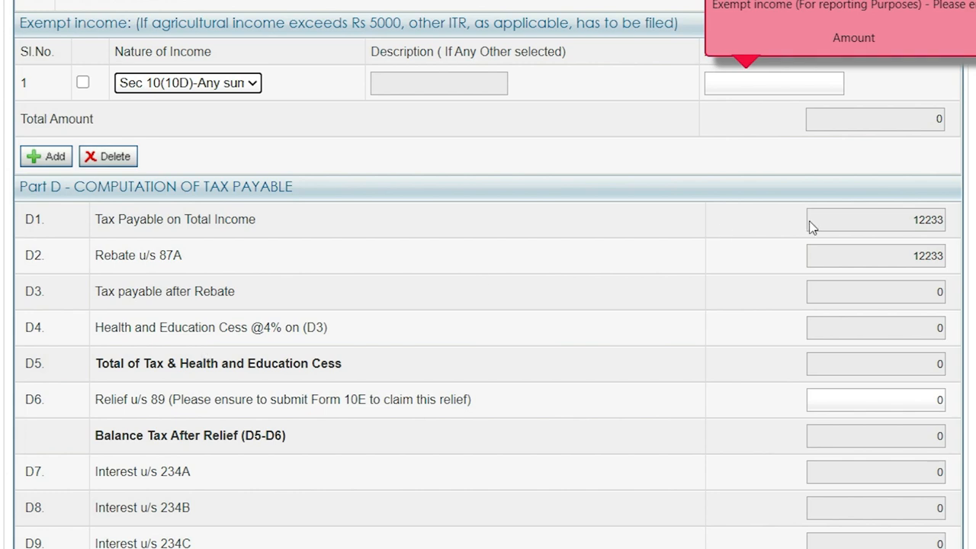
pyautogui.click(732, 81)
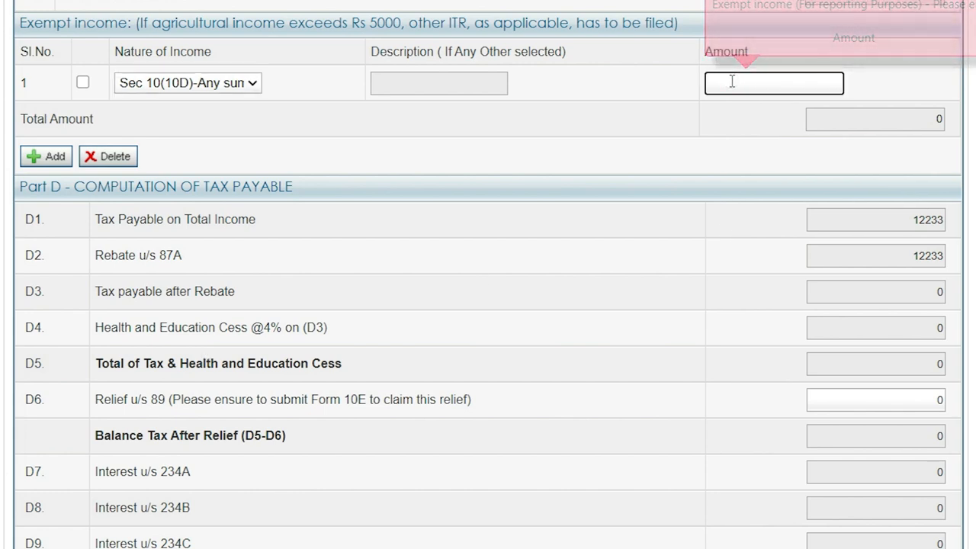
pyautogui.click(83, 83)
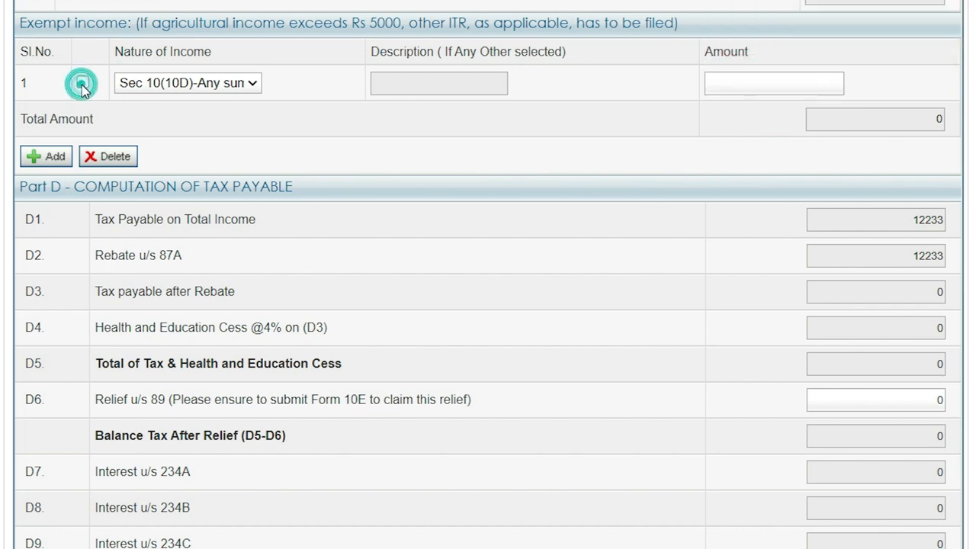
pyautogui.click(108, 162)
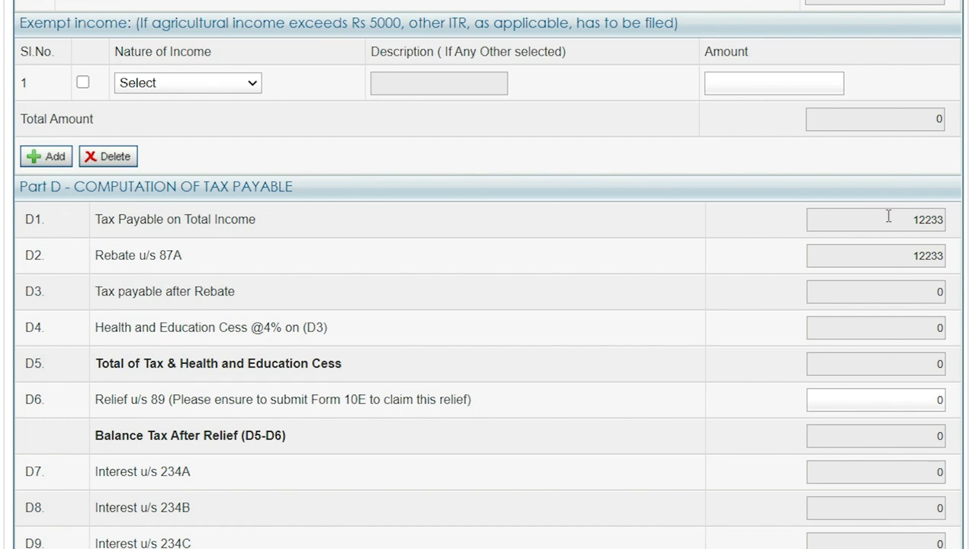
pyautogui.press('Return')
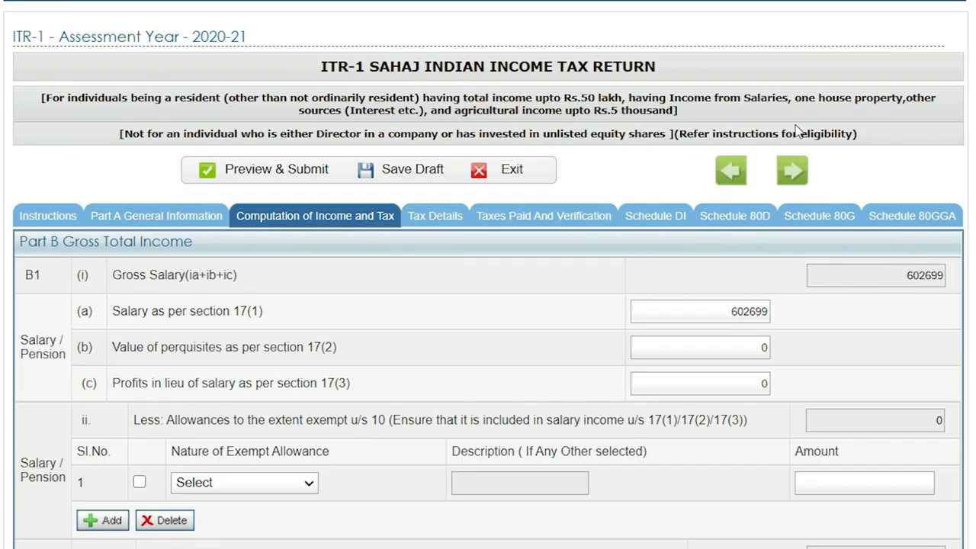
# Step: Review the salary TDS under Tax Details, and the total taxes and refund bank account under Taxes Paid And Verification
pyautogui.click(428, 219)
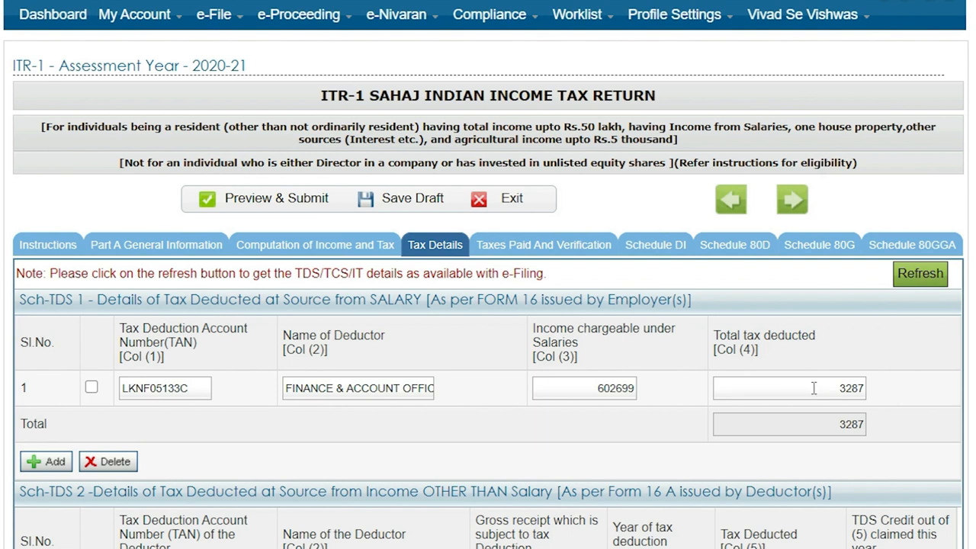
pyautogui.scroll(-1, 593, 370)
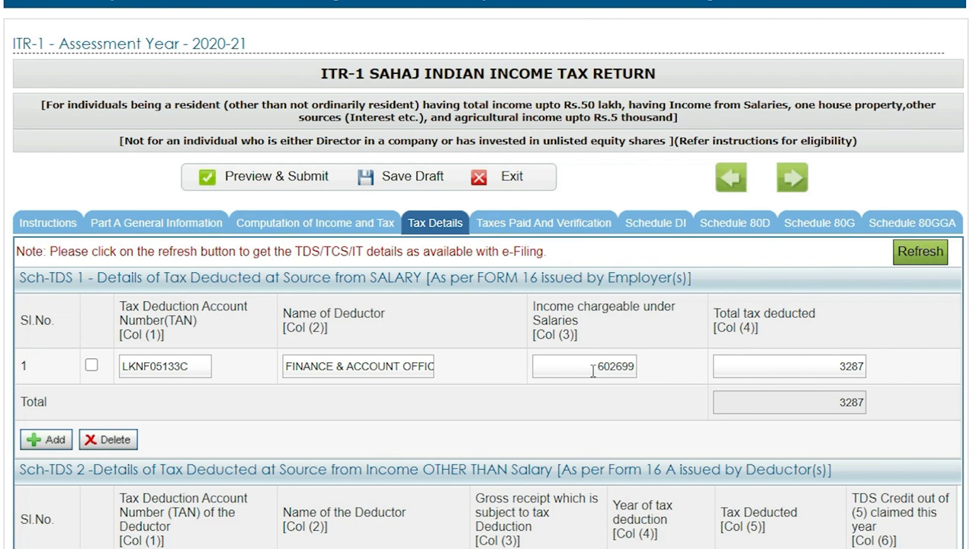
pyautogui.click(511, 228)
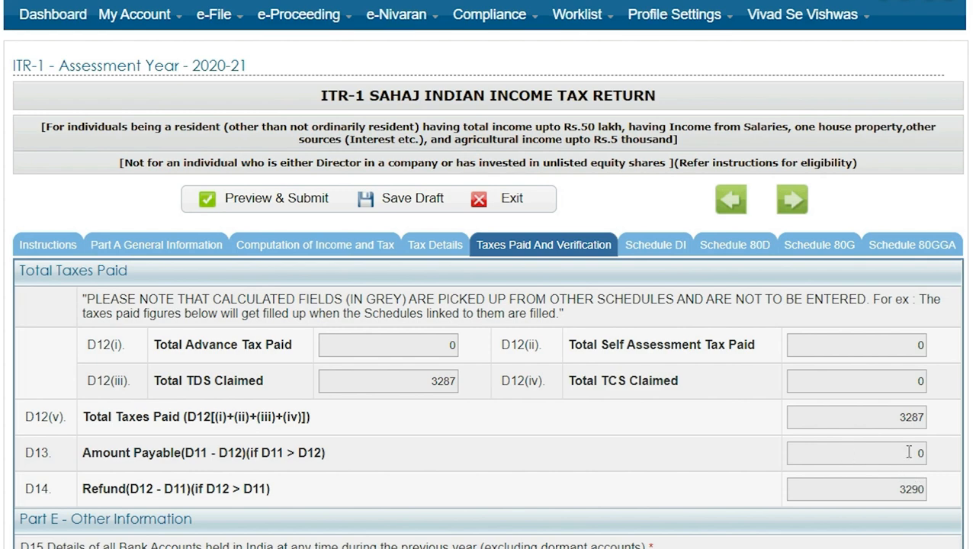
pyautogui.scroll(-3, 31, 267)
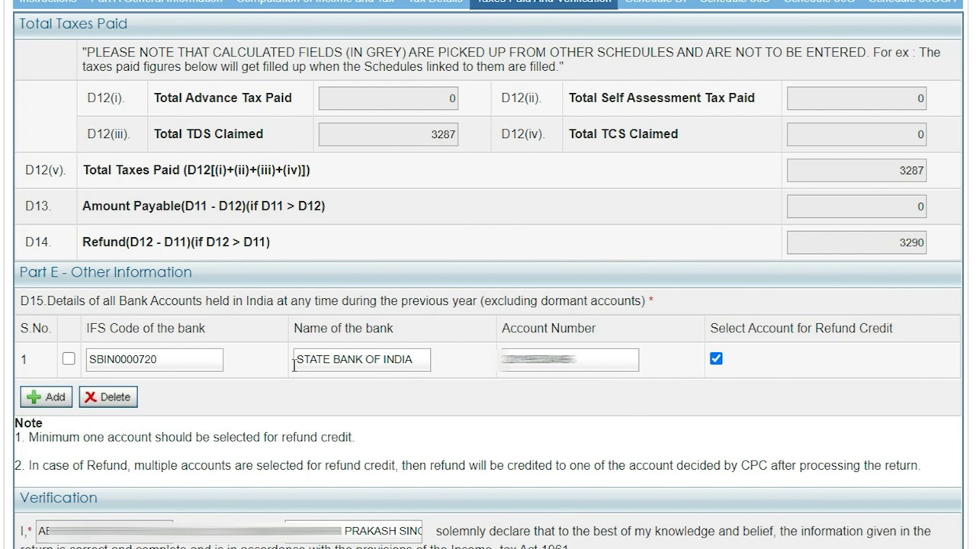
pyautogui.click(52, 399)
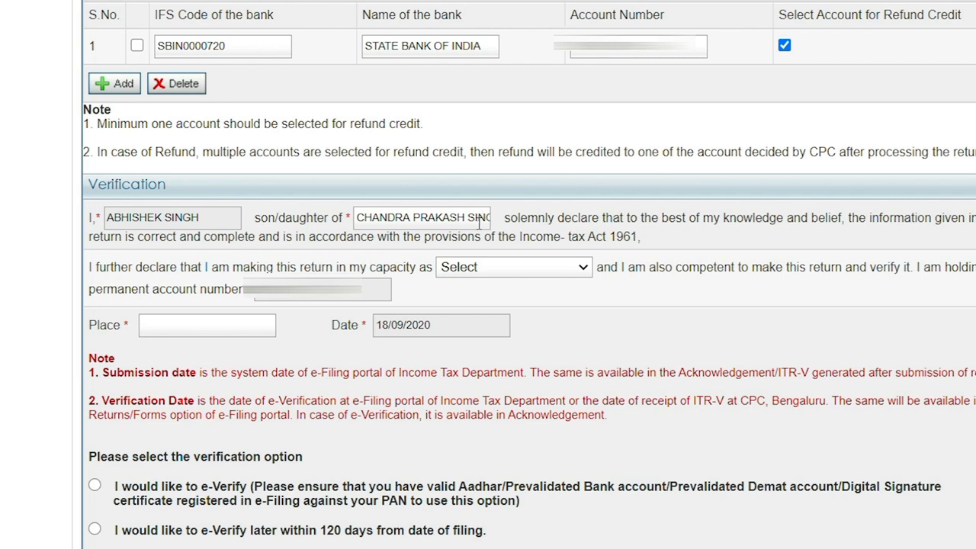
# Step: In the Verification declaration, set the filing capacity to Self and enter SITAPUR as the place
pyautogui.click(469, 271)
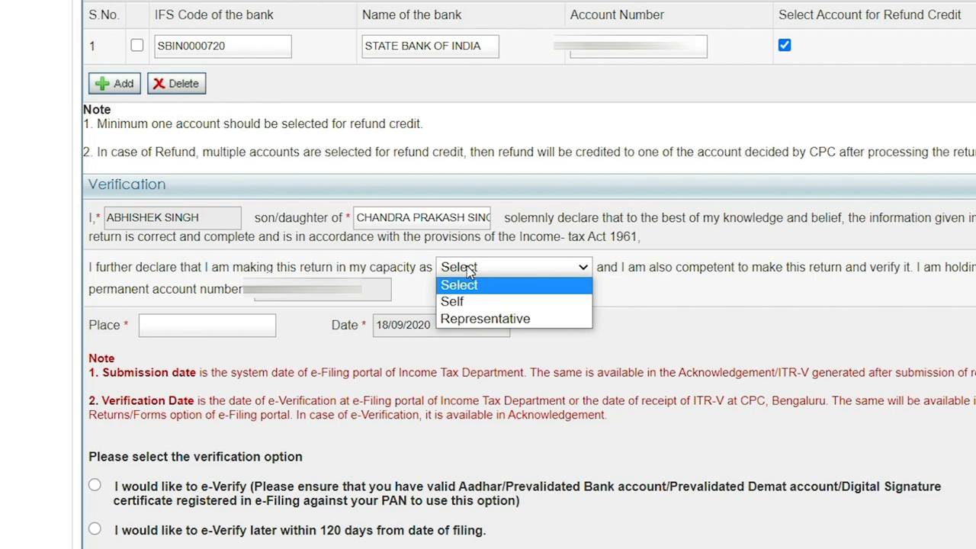
pyautogui.click(454, 304)
pyautogui.click(174, 326)
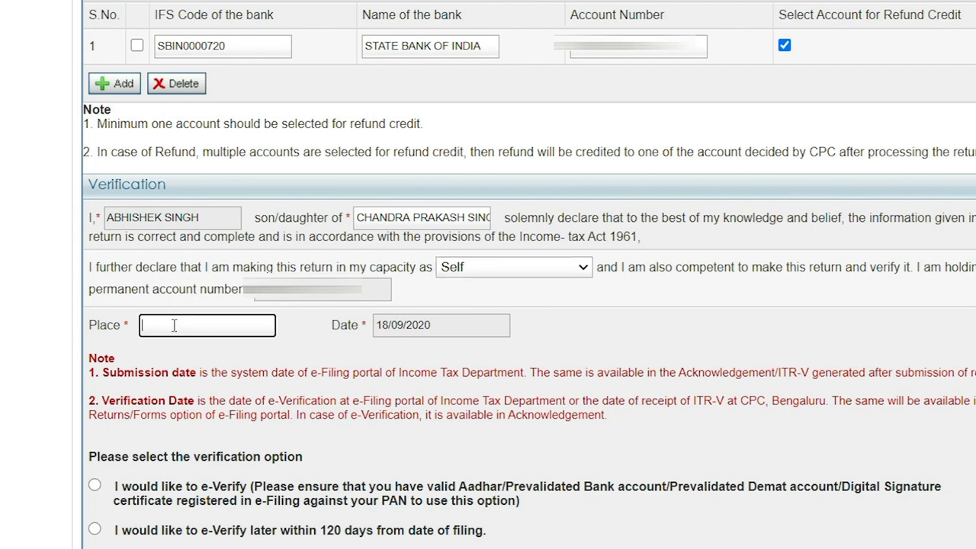
pyautogui.write('SITAPUR')
pyautogui.scroll(1, 173, 326)
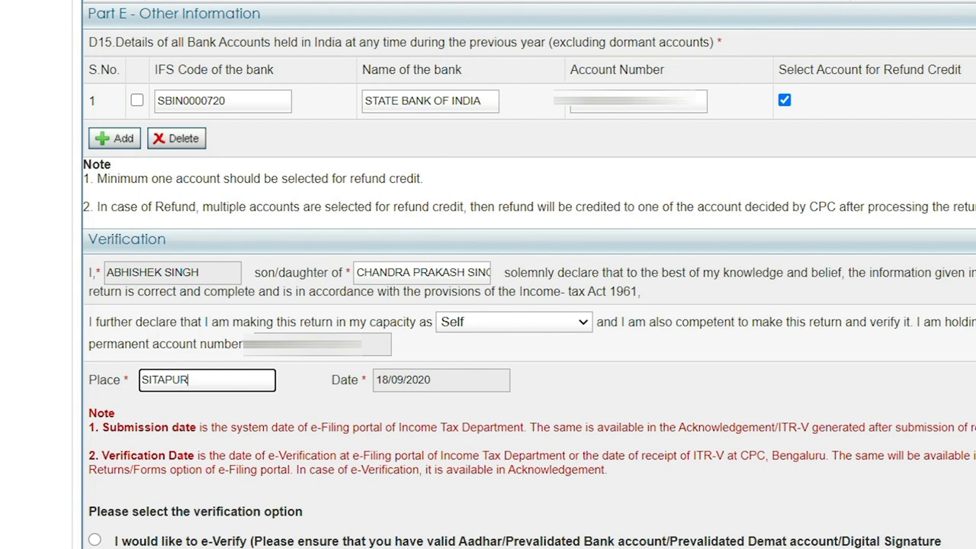
pyautogui.press('Tab')
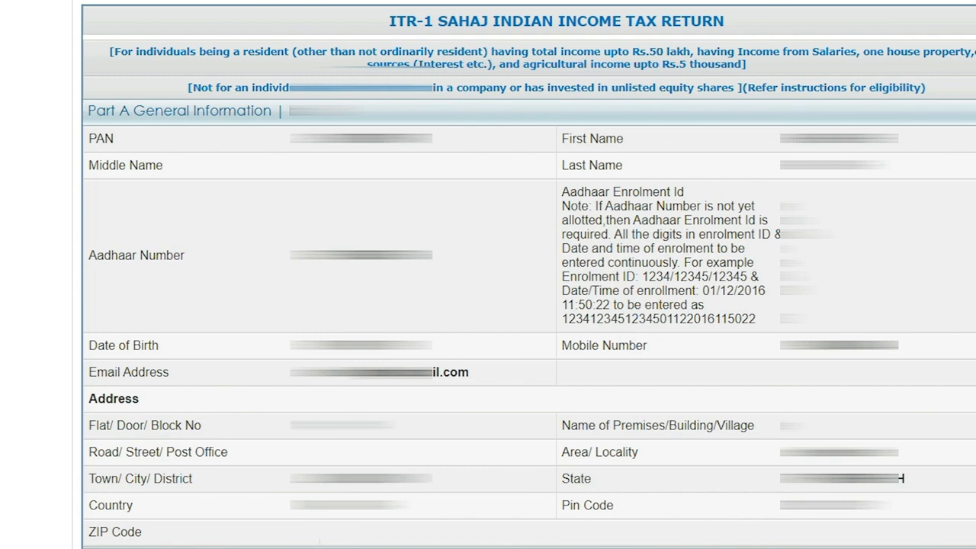
# Step: Review the full ITR-1 preview, checking general information, income computation, taxes paid, bank details and Schedule 80D
pyautogui.scroll(-10, 527, 275)
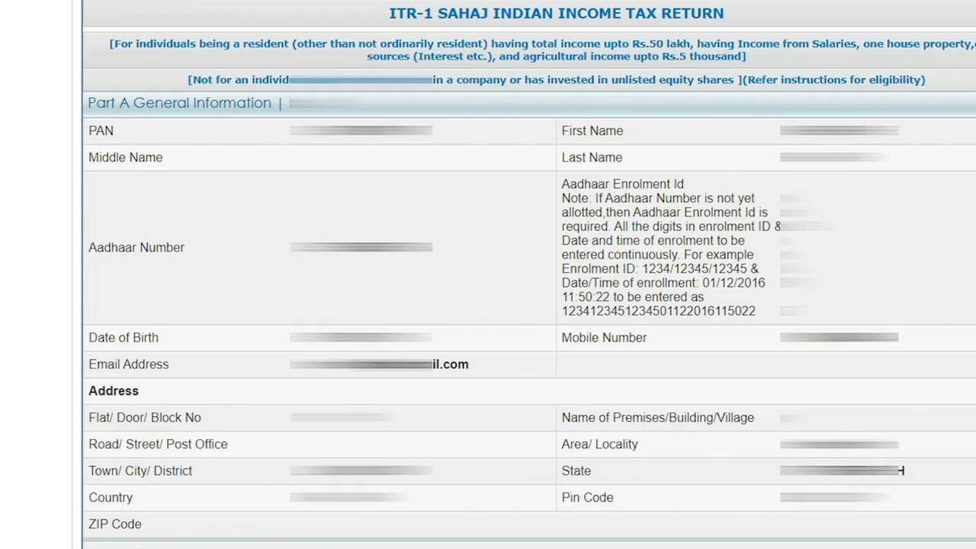
pyautogui.scroll(-20, 528, 275)
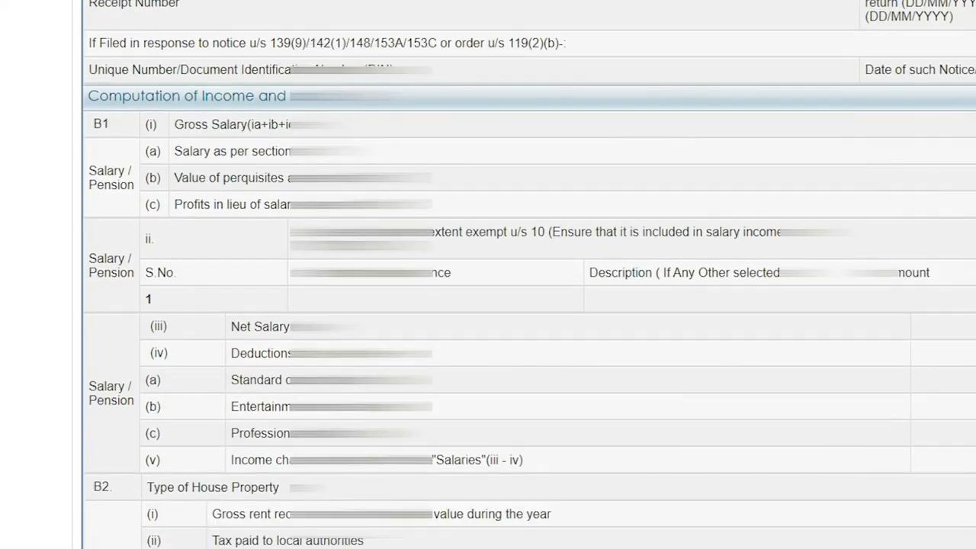
pyautogui.scroll(-20, 527, 274)
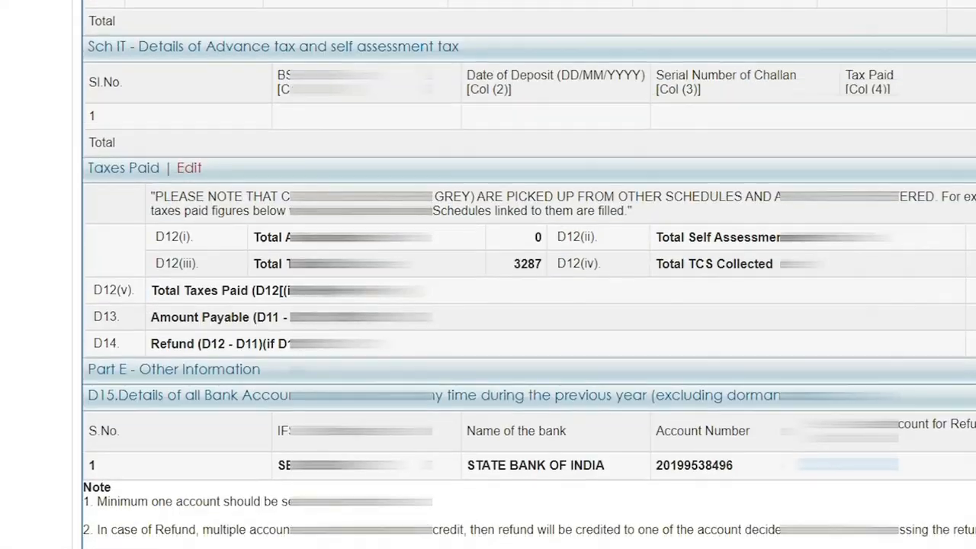
pyautogui.scroll(-20, 527, 275)
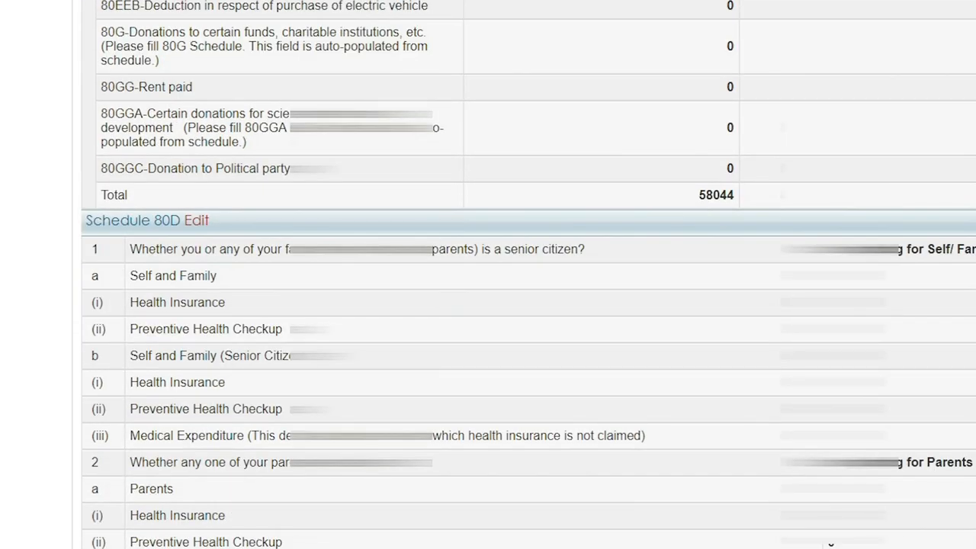
pyautogui.scroll(20, 528, 275)
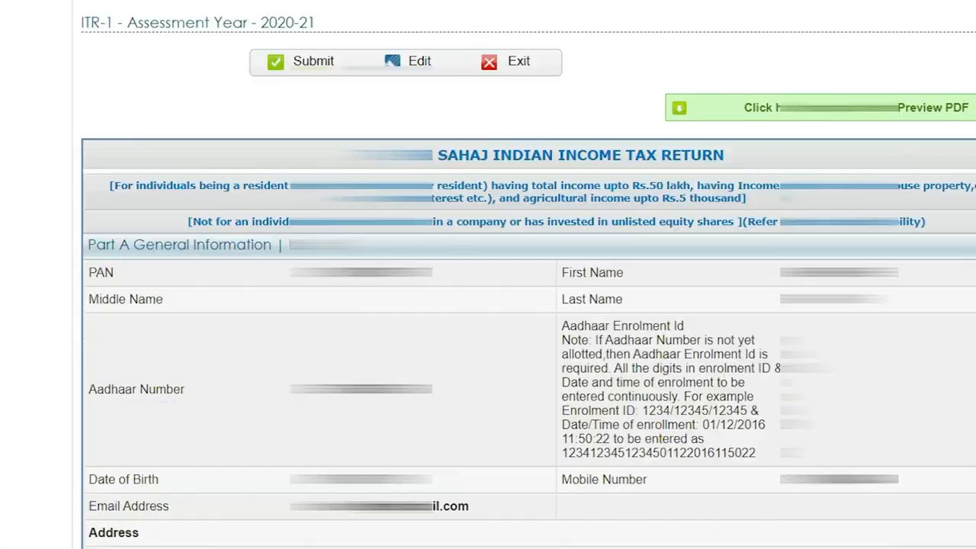
pyautogui.scroll(-1, 527, 275)
pyautogui.scroll(-3, 528, 275)
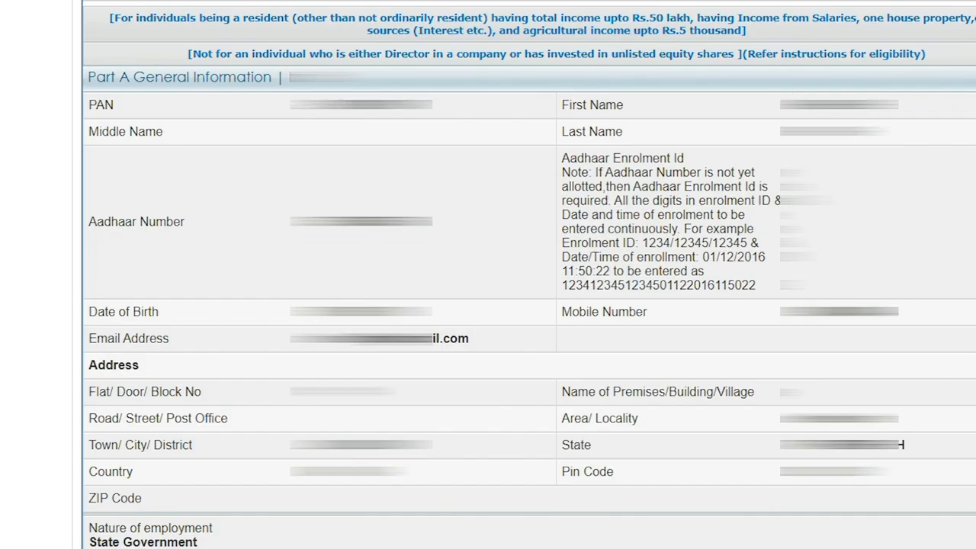
pyautogui.scroll(-4, 527, 275)
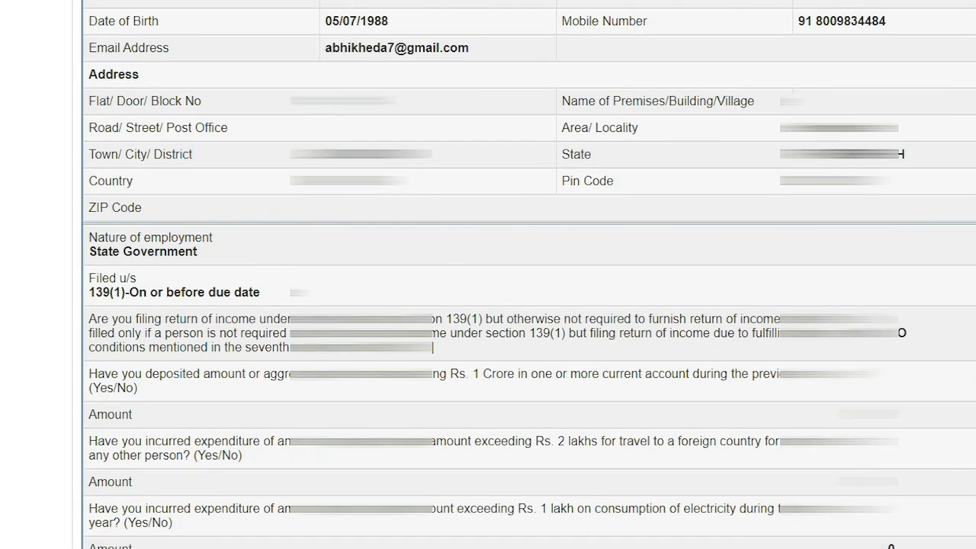
pyautogui.scroll(-5, 527, 275)
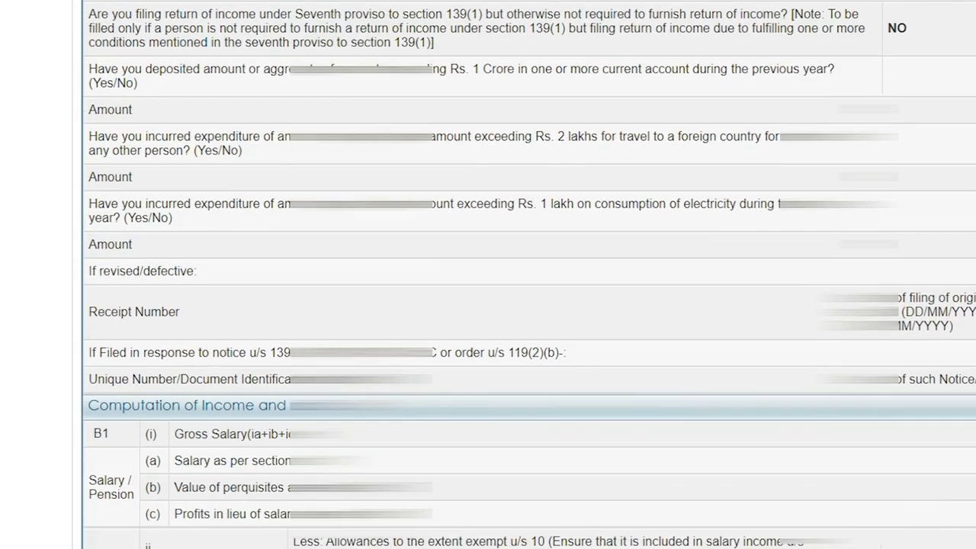
pyautogui.scroll(12, 527, 275)
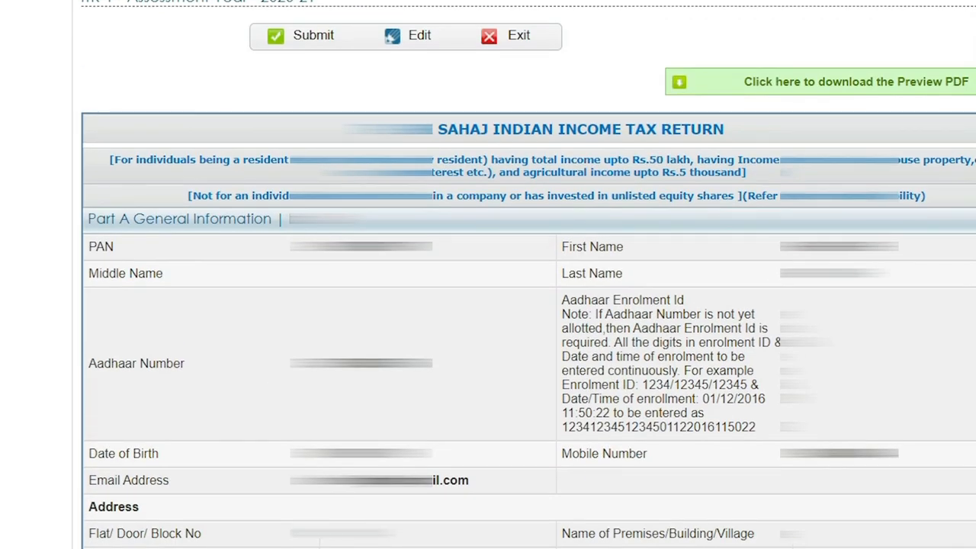